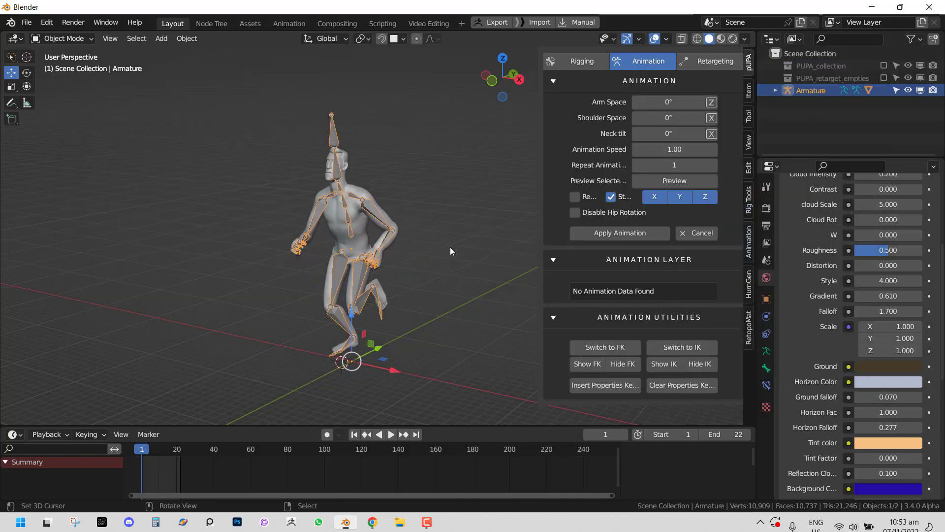
# Play the running animation and turn off its Y axis toggle in the animation settings.
pyautogui.press('space')
pyautogui.scroll(-3, 446, 254)
pyautogui.moveTo(435, 300); pyautogui.dragTo(428, 278, button='middle')
pyautogui.scroll(3, 428, 279)
pyautogui.click(678, 198)
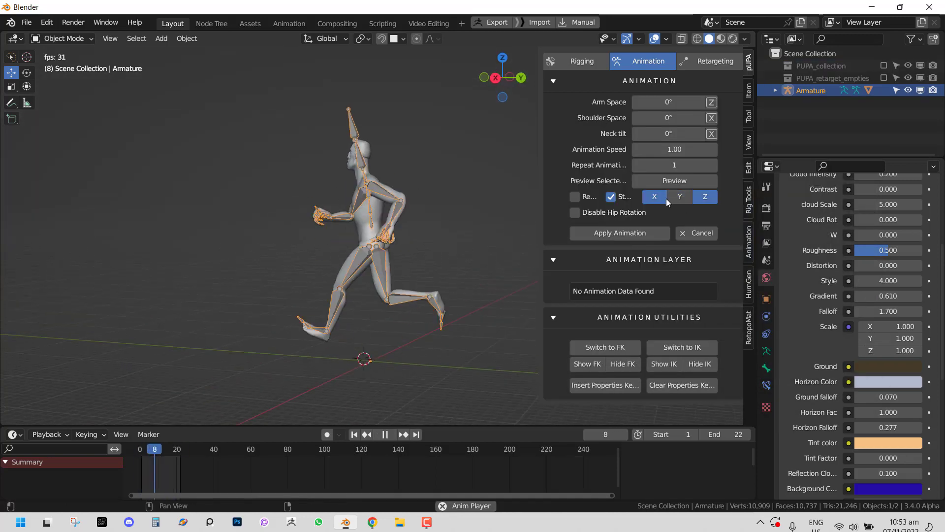
# Put the armature in Pose Mode and preview the running animation on all bones except both arms and hands.
pyautogui.moveTo(666, 199); pyautogui.dragTo(451, 247, button='middle')
pyautogui.press('space')
pyautogui.hotkey('ctrl', 'Tab')
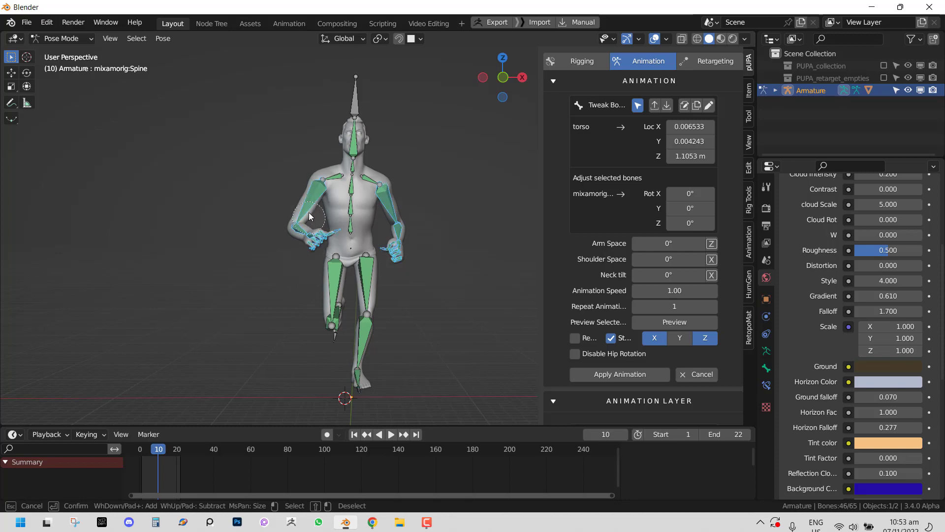
pyautogui.press('Escape')
pyautogui.hotkey('ctrl', 'i')
pyautogui.moveTo(393, 291); pyautogui.dragTo(369, 282, button='middle')
pyautogui.click(673, 323)
pyautogui.press('space')
pyautogui.press('space')
# Add the character's right arm and hand bones to the selection and preview the animation on the selected bones.
pyautogui.press('c')
pyautogui.moveTo(277, 280); pyautogui.dragTo(298, 201)
pyautogui.rightClick(304, 211)
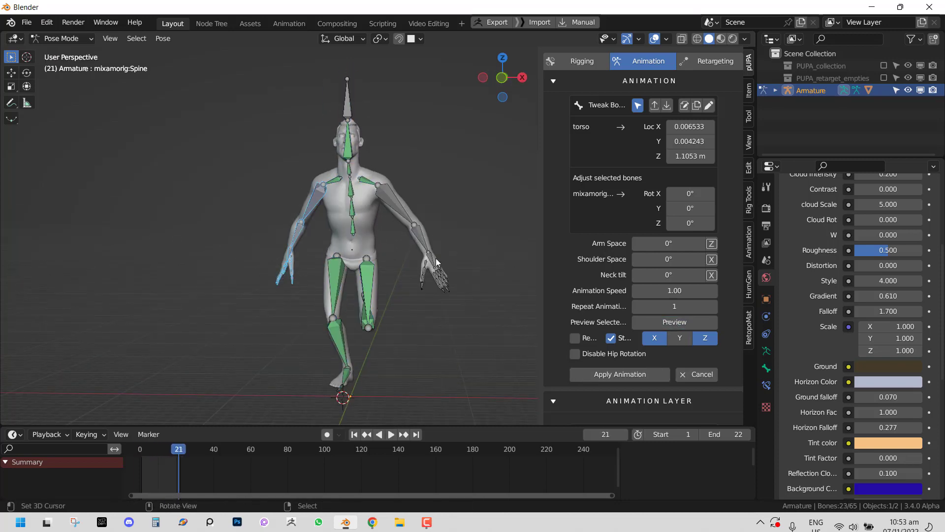
pyautogui.click(406, 213)
pyautogui.click(675, 322)
# Rotate the unanimated left upper arm and left hand bones freely by hand.
pyautogui.press('r')
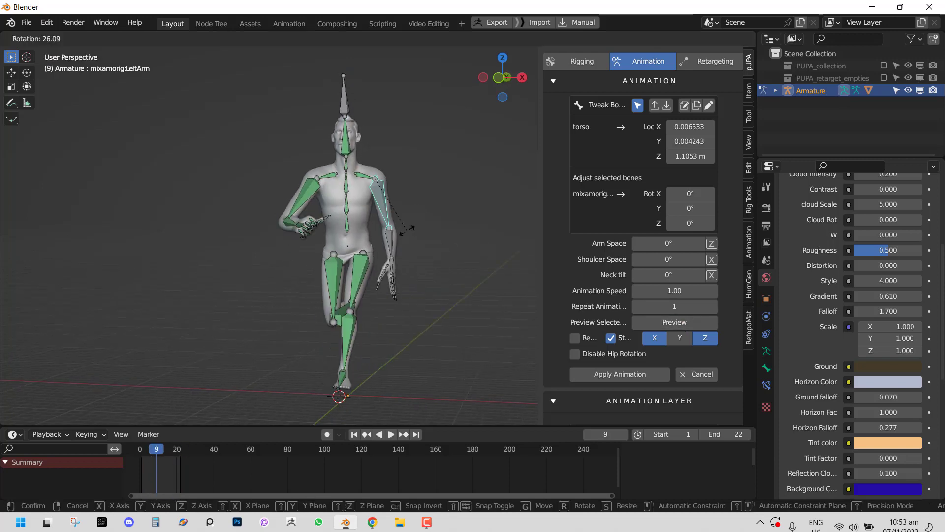
pyautogui.press('r')
# Preview the animation on every bone except the left shoulder, arm and hand, and deselect all bones.
pyautogui.click(365, 180)
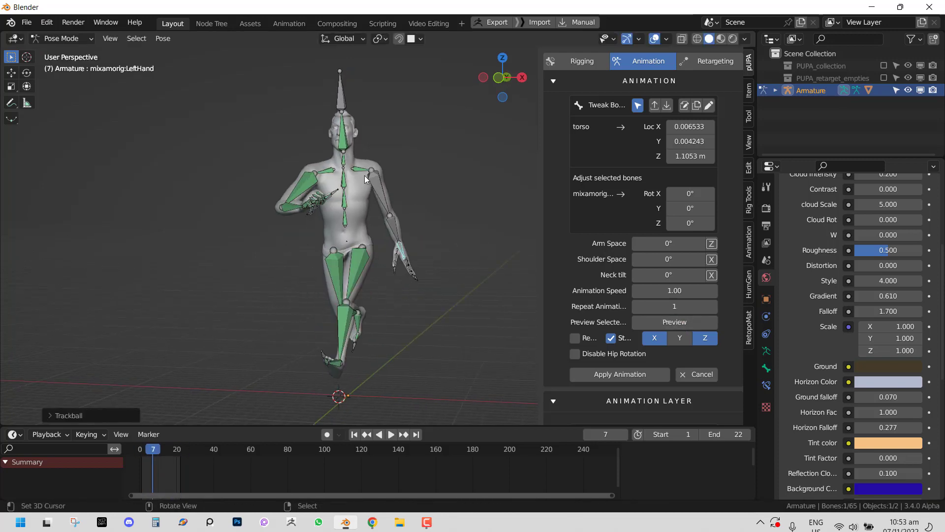
pyautogui.moveTo(373, 176); pyautogui.dragTo(418, 282)
pyautogui.hotkey('ctrl', 'i')
pyautogui.click(660, 322)
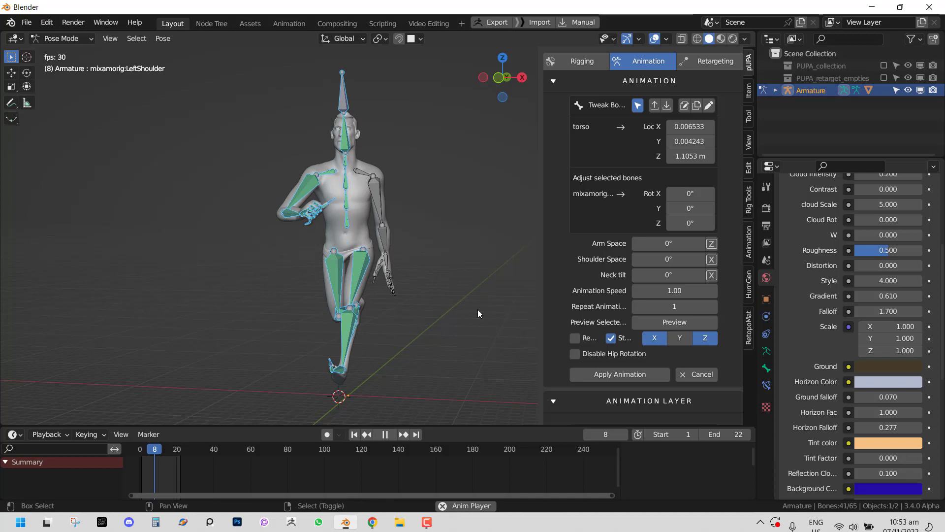
pyautogui.hotkey('alt', 'a')
# Set the animation speed to 0.7 while the preview plays and fine-tune it by scrubbing the value.
pyautogui.moveTo(362, 300); pyautogui.dragTo(317, 265, button='middle')
pyautogui.click(684, 291)
pyautogui.write('.7')
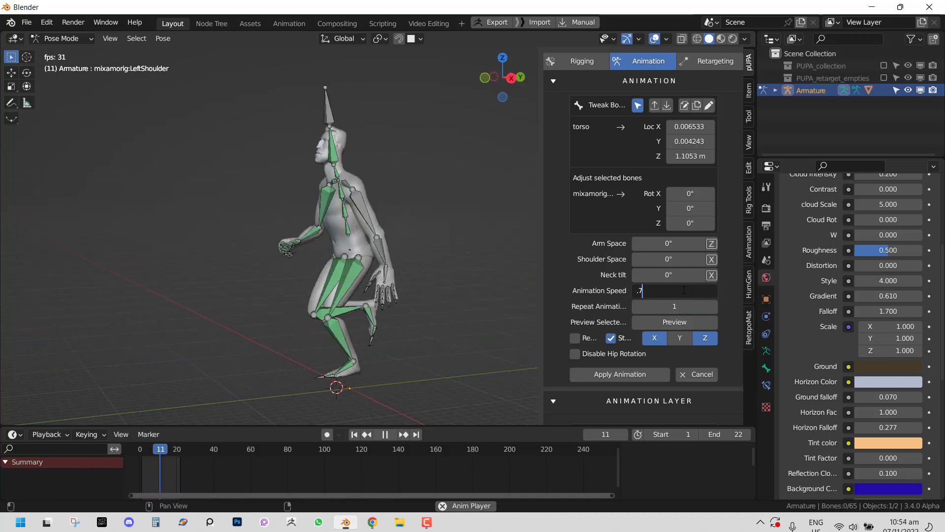
pyautogui.press('Return')
pyautogui.moveTo(684, 292); pyautogui.dragTo(699, 292)
pyautogui.moveTo(393, 315)
pyautogui.mouseDown(button='middle')
pyautogui.moveTo(472, 322)
pyautogui.moveTo(393, 303)
pyautogui.mouseUp(button='middle')
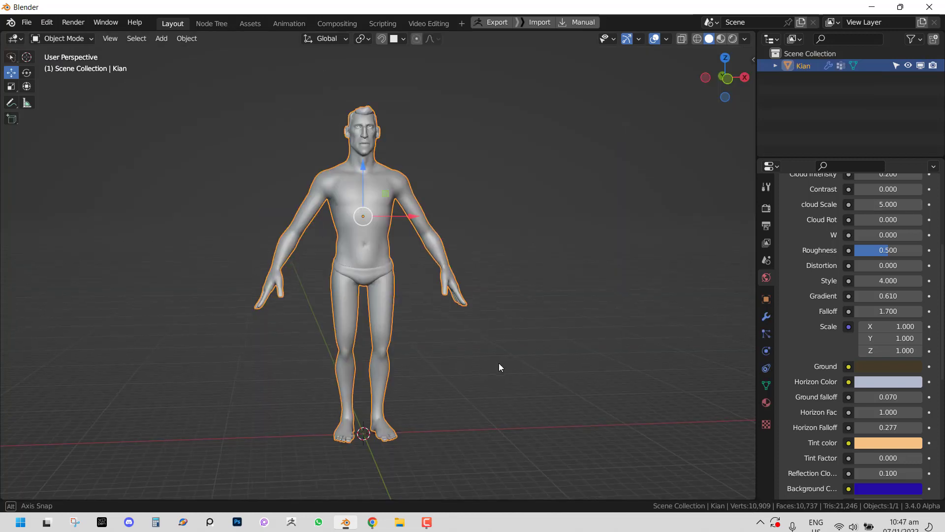
pyautogui.moveTo(443, 249); pyautogui.dragTo(497, 285, button='middle')
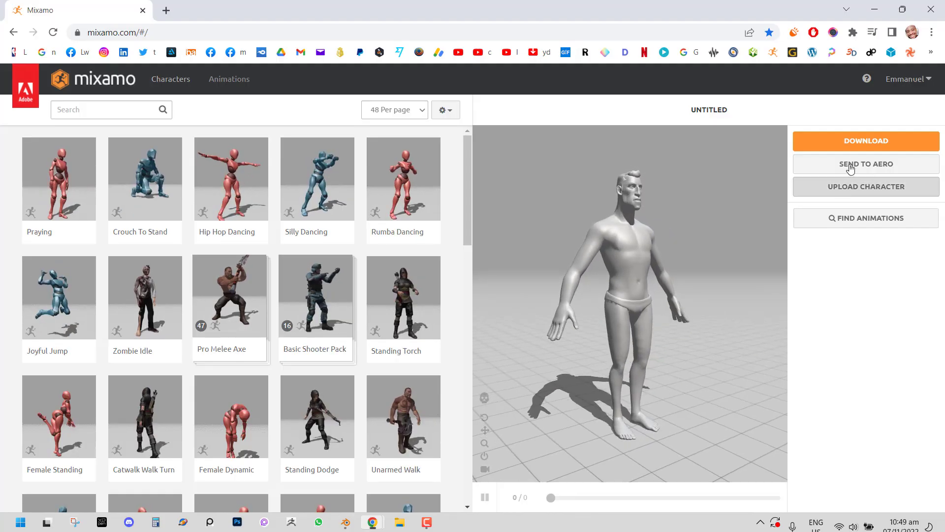
# Download the rigged character from Mixamo as FBX Binary in the Original Pose.
pyautogui.click(852, 141)
pyautogui.click(569, 197)
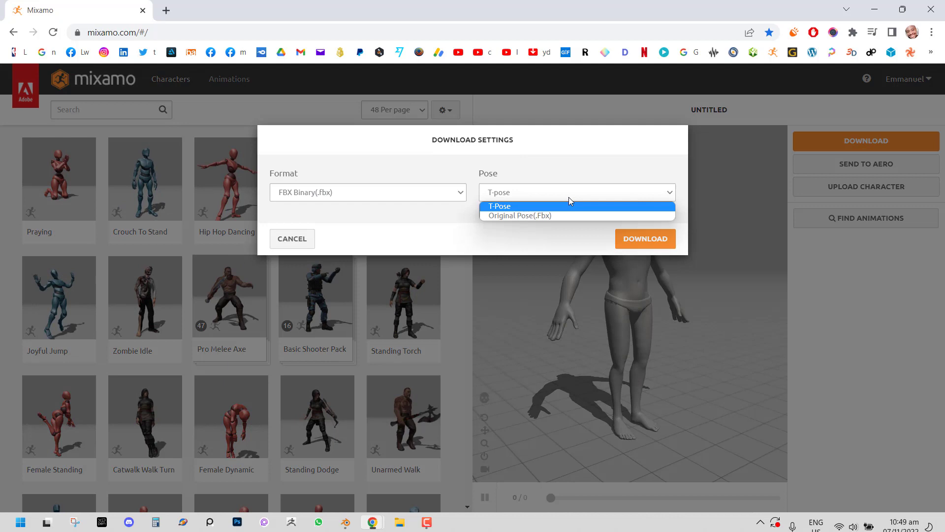
pyautogui.click(551, 213)
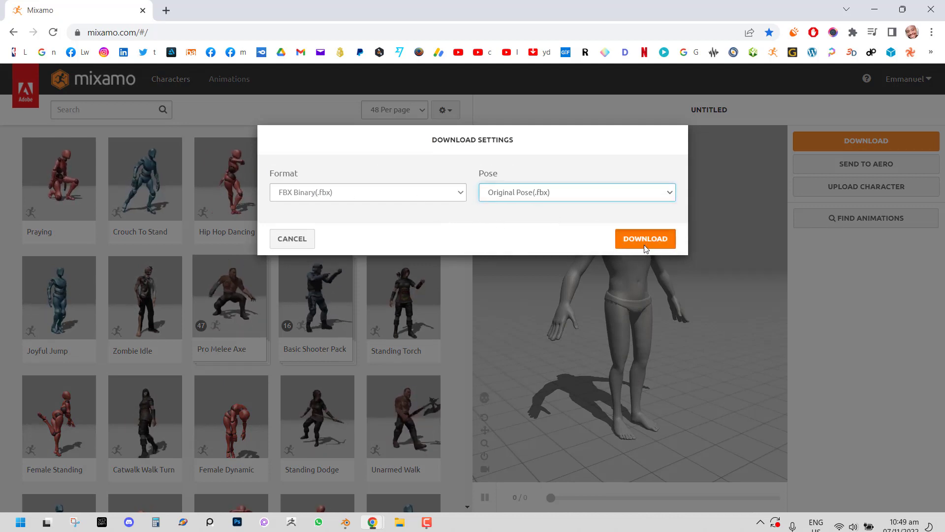
pyautogui.click(628, 246)
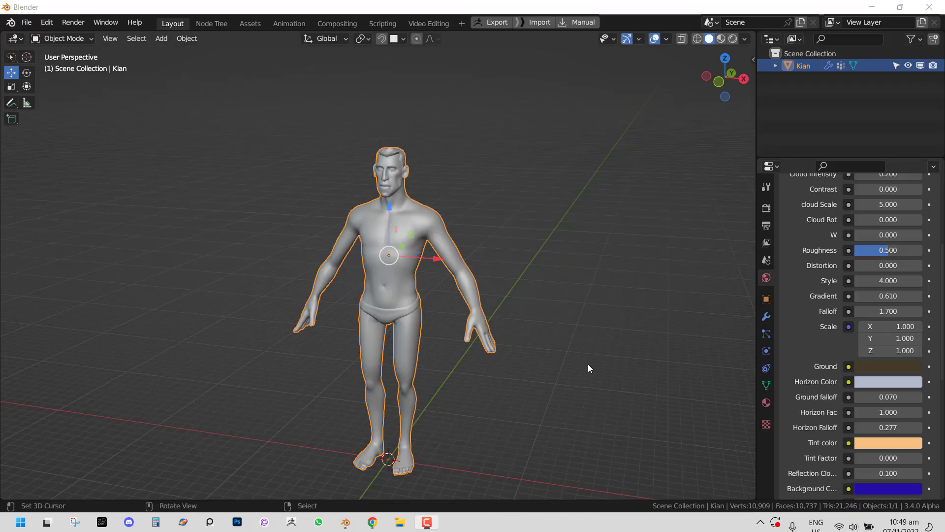
# Switch to Blender and delete the unrigged character mesh from the scene.
pyautogui.moveTo(589, 368); pyautogui.dragTo(539, 350, button='middle')
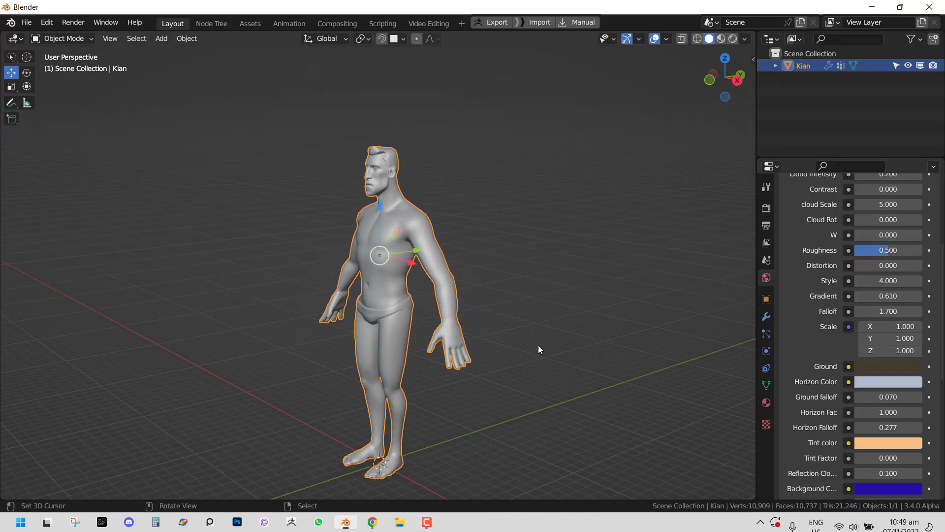
pyautogui.click(592, 267)
# Import the downloaded character untitled.fbx from the Downloads folder with Better FBX Importer.
pyautogui.press('F4')
pyautogui.moveTo(481, 112)
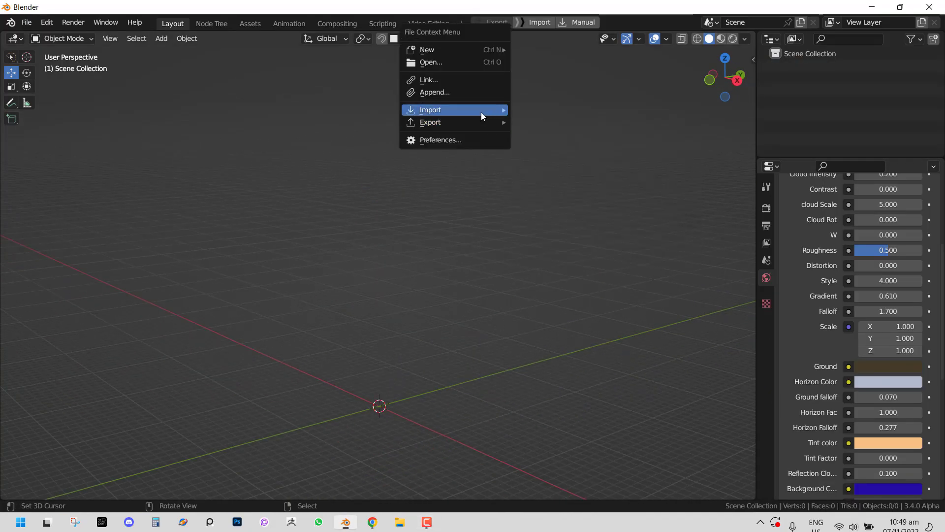
pyautogui.click(598, 207)
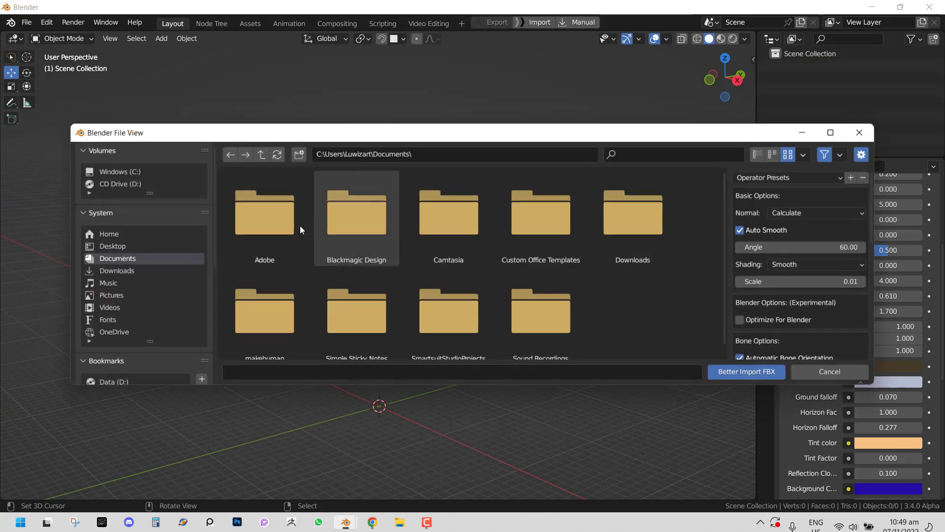
pyautogui.click(103, 248)
pyautogui.click(146, 259)
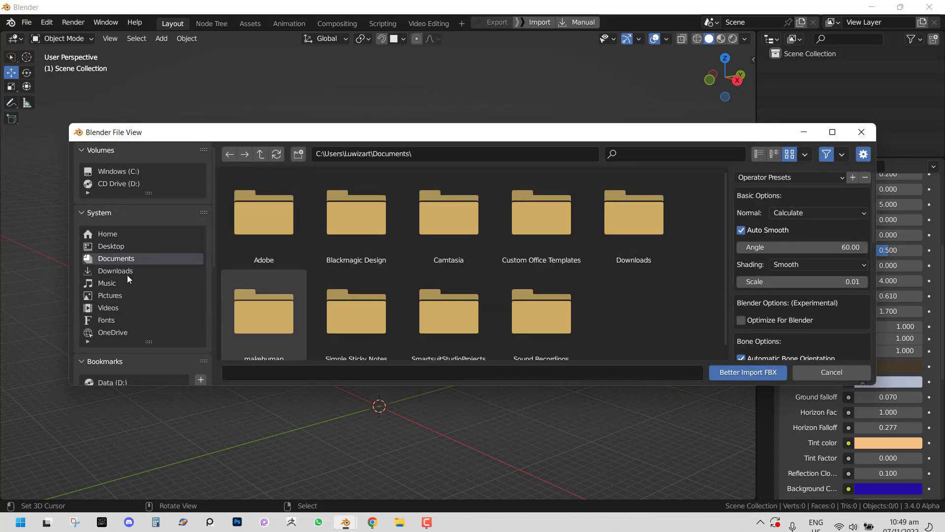
pyautogui.click(127, 272)
pyautogui.doubleClick(252, 308)
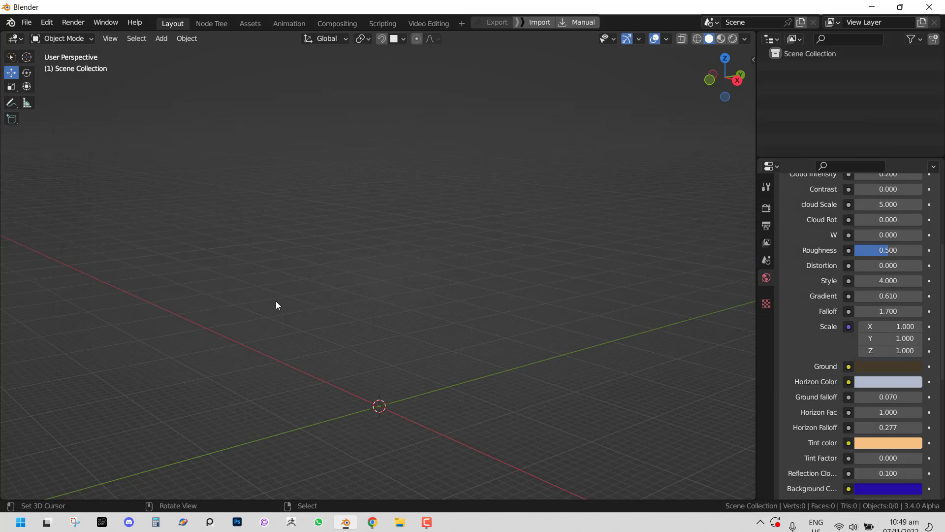
# Delete the imported armature and its mesh from the scene.
pyautogui.scroll(-2, 495, 254)
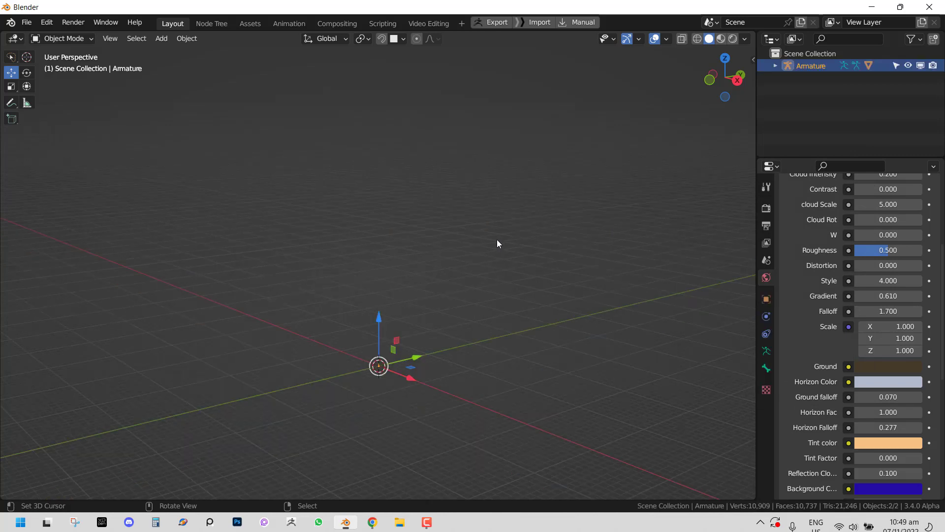
pyautogui.press('x')
pyautogui.click(469, 277)
# Import untitled.fbx from the Downloads folder with Better FBX Importer using the default options.
pyautogui.press('F4')
pyautogui.moveTo(539, 186)
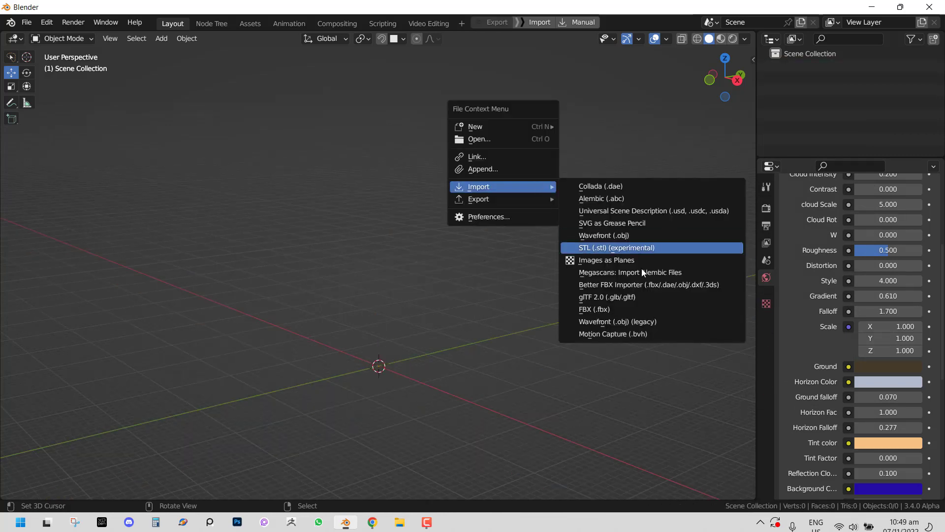
pyautogui.click(658, 285)
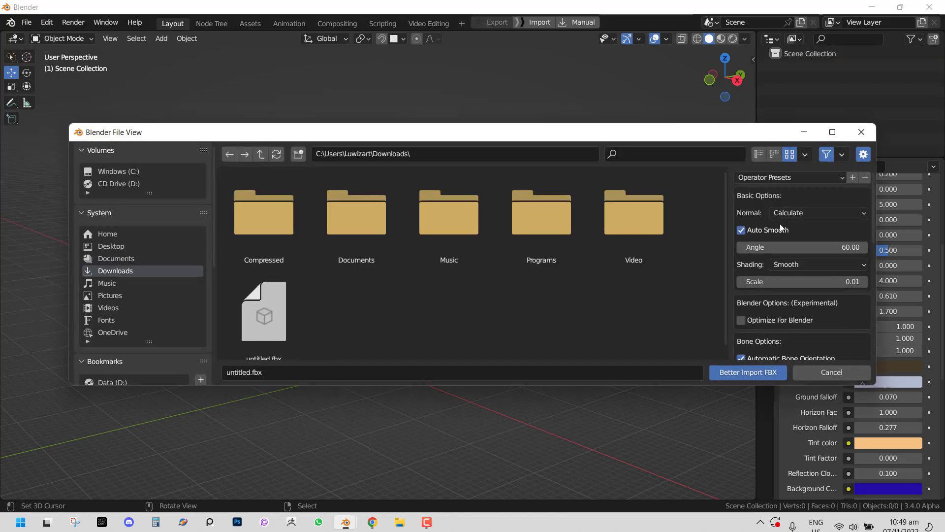
pyautogui.click(765, 377)
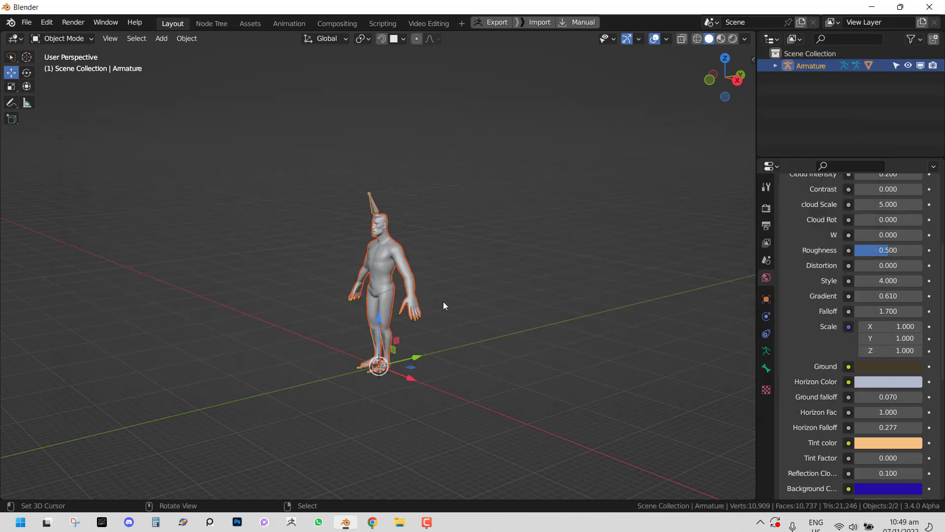
# Select the imported character's armature and enable its In Front display.
pyautogui.moveTo(444, 301); pyautogui.dragTo(454, 270, button='middle')
pyautogui.scroll(1, 453, 271)
pyautogui.rightClick(393, 145)
pyautogui.scroll(2, 435, 148)
pyautogui.press('q')
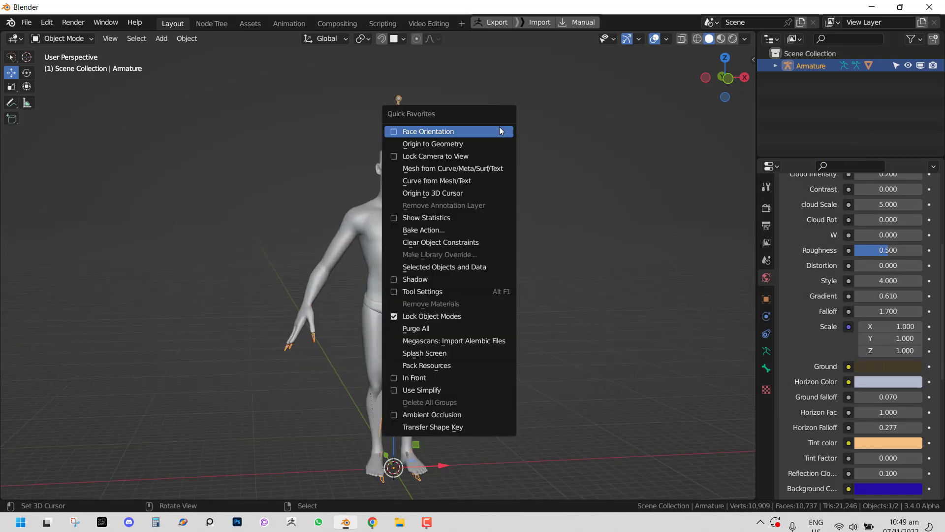
pyautogui.press('q')
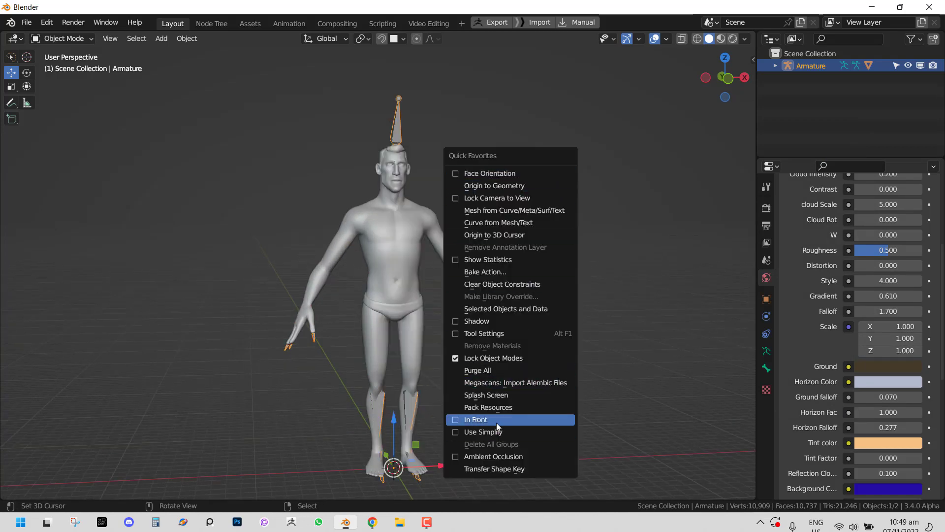
pyautogui.click(497, 423)
# Switch the armature to Pose Mode and test the rig by rotating the left upper arm, cancelling the rotation.
pyautogui.hotkey('ctrl', 'Tab')
pyautogui.click(439, 242)
pyautogui.press('r')
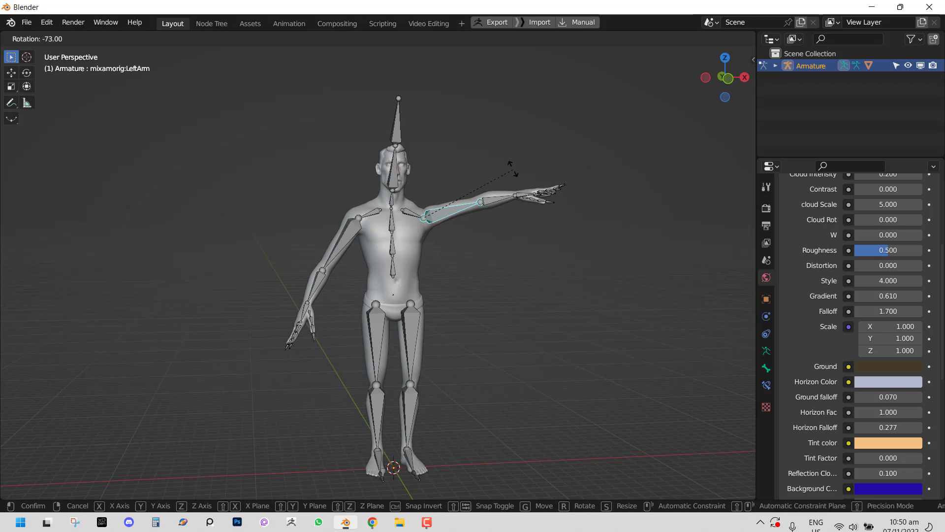
pyautogui.rightClick(450, 246)
# Try rotating the middle and lower spine bones to test the rig.
pyautogui.click(396, 242)
pyautogui.press('r')
pyautogui.press('Escape')
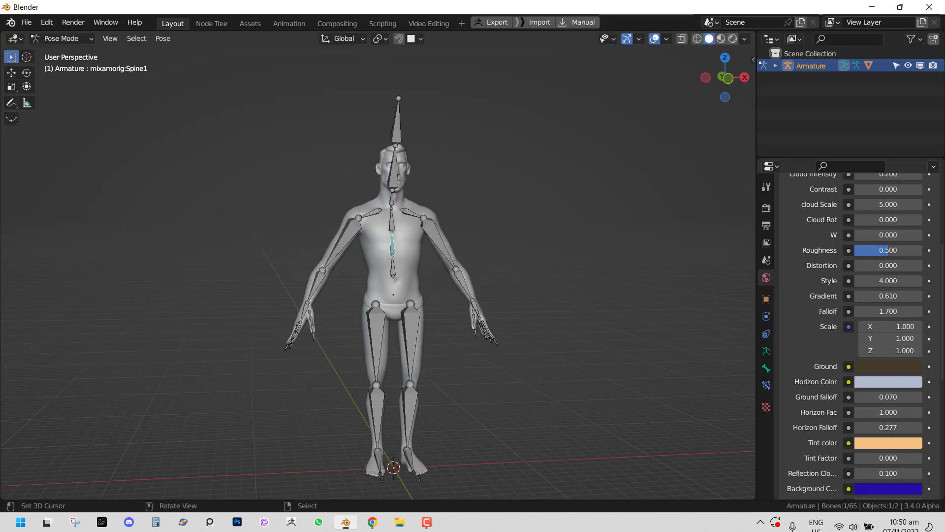
pyautogui.moveTo(392, 272); pyautogui.dragTo(457, 256, button='middle')
pyautogui.press('r')
pyautogui.press('Escape')
# Show the 3D viewport's sidebar with the pUPA add-on's settings.
pyautogui.press('n')
pyautogui.click(750, 63)
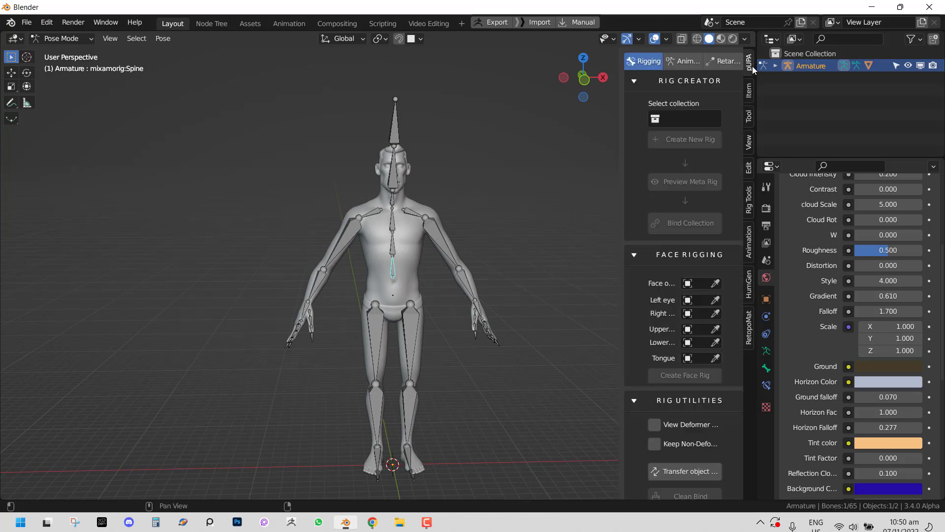
pyautogui.moveTo(417, 232); pyautogui.dragTo(393, 231, button='middle')
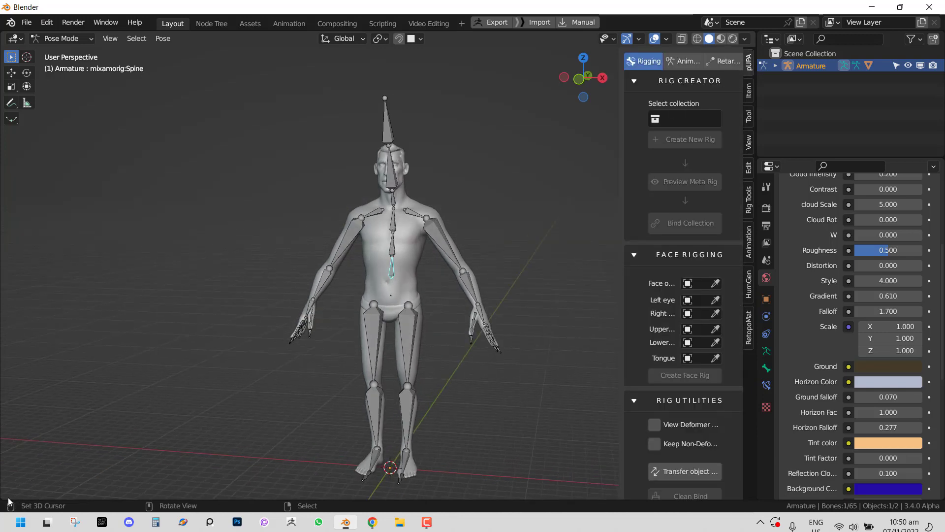
# Split a strip off beneath the 3D viewport and turn it into a Timeline editor.
pyautogui.moveTo(3, 495); pyautogui.dragTo(10, 425)
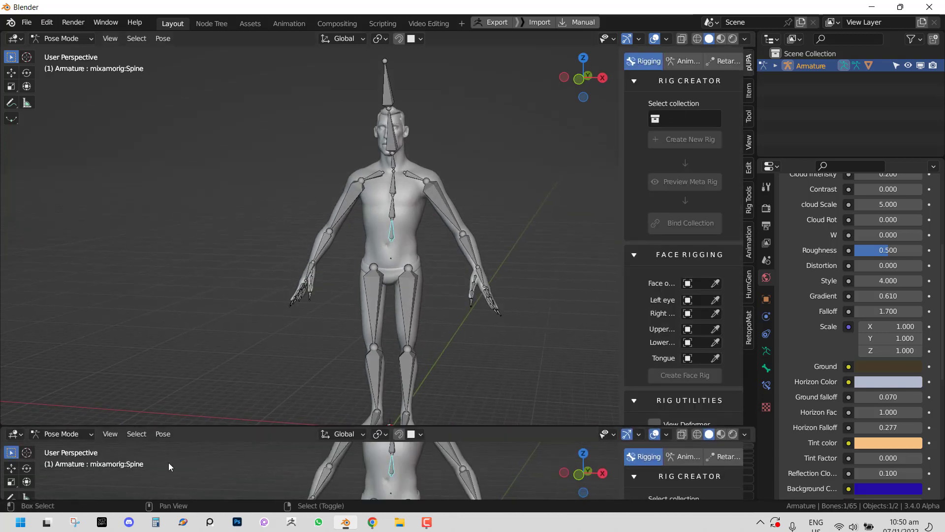
pyautogui.hotkey('shift', 'F12')
pyautogui.hotkey('shift', 'F12')
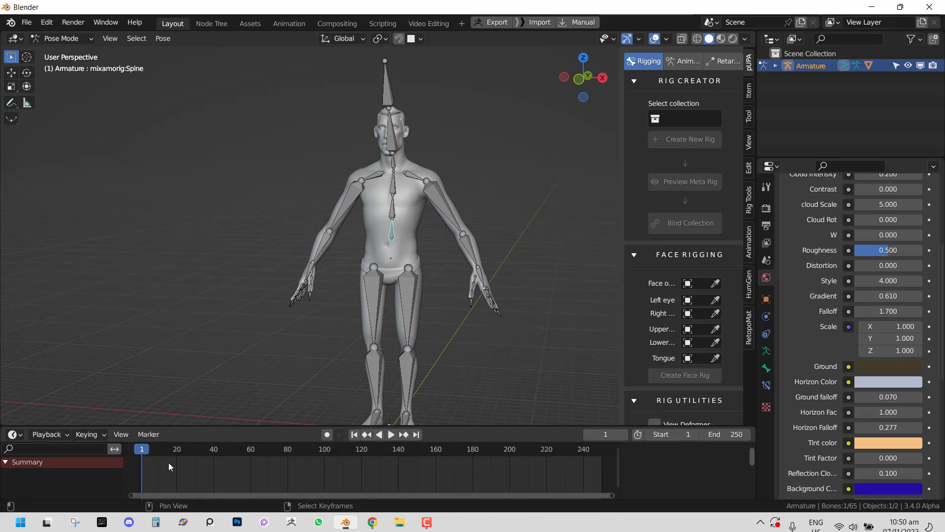
# Show pUPA's animation settings and choose the third Action Idle animation from the library.
pyautogui.click(676, 64)
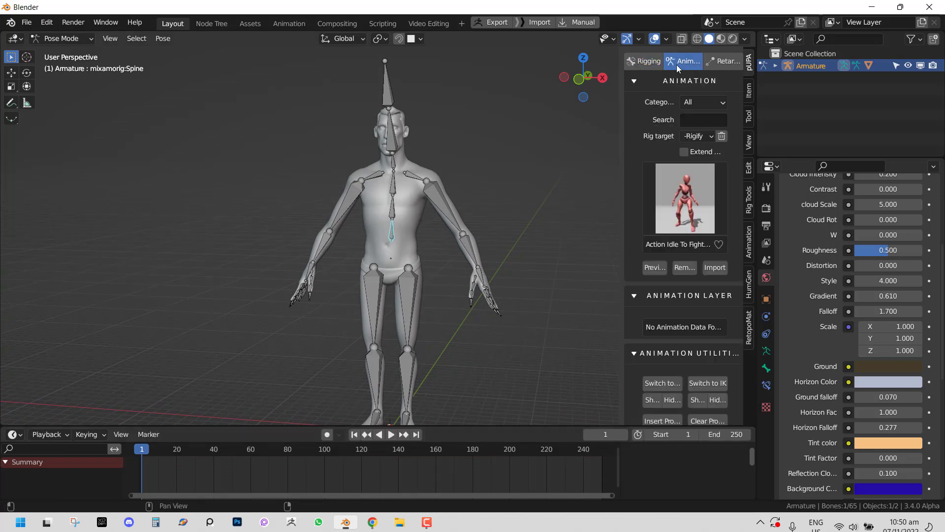
pyautogui.click(692, 185)
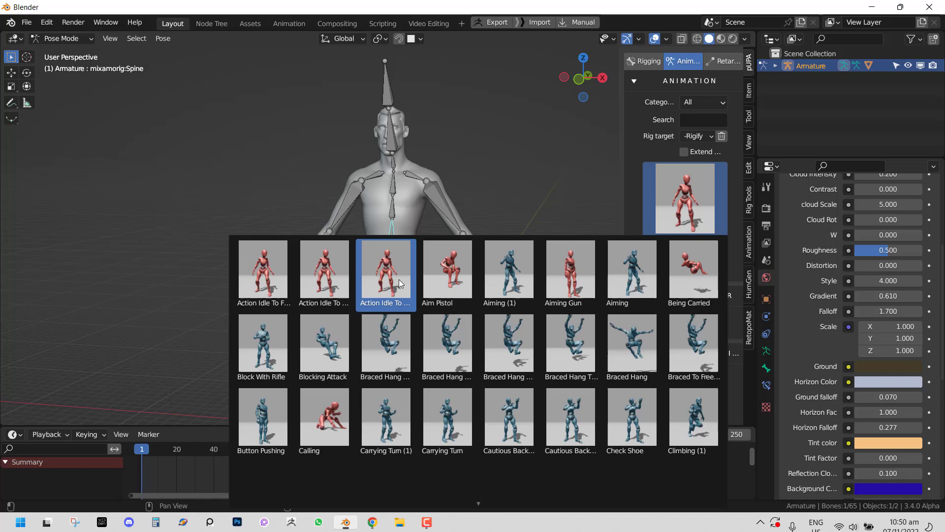
pyautogui.click(399, 279)
# Set the animation's rig target to Mixamo_Vr1.
pyautogui.click(701, 136)
pyautogui.click(695, 150)
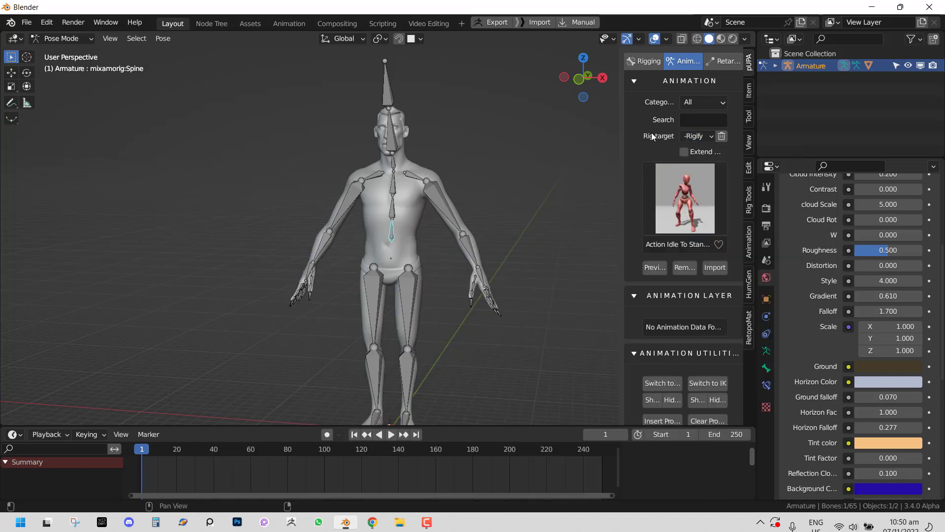
pyautogui.click(696, 139)
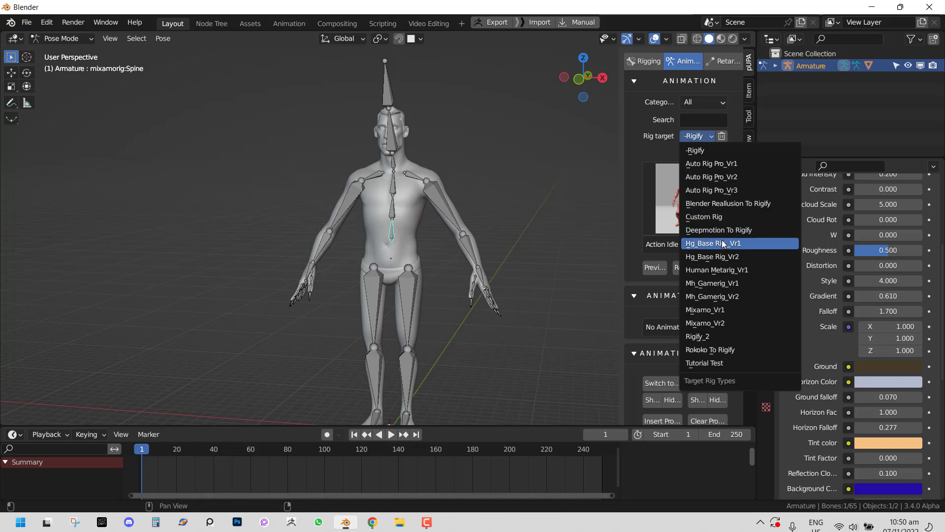
pyautogui.click(730, 309)
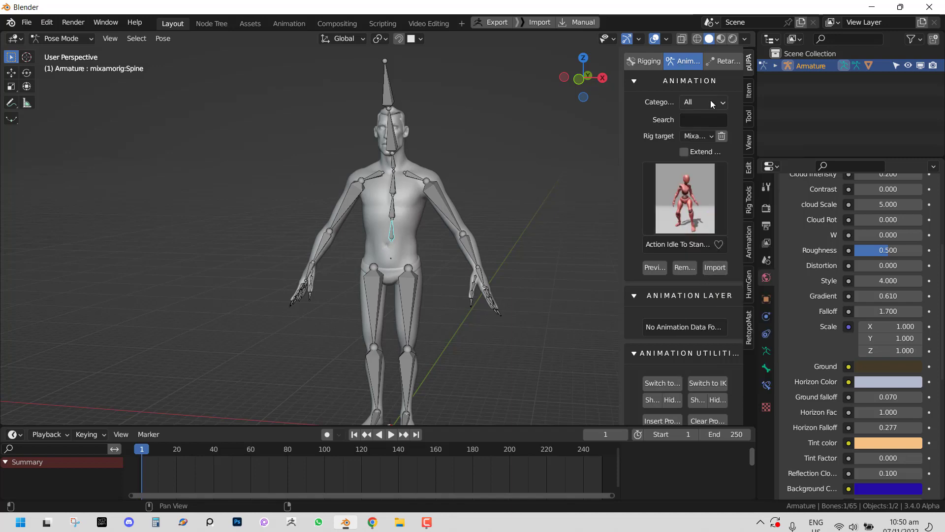
pyautogui.click(700, 138)
pyautogui.click(734, 309)
# Choose the third Action Idle animation in the library, preview it on the character, and control its playback.
pyautogui.click(691, 213)
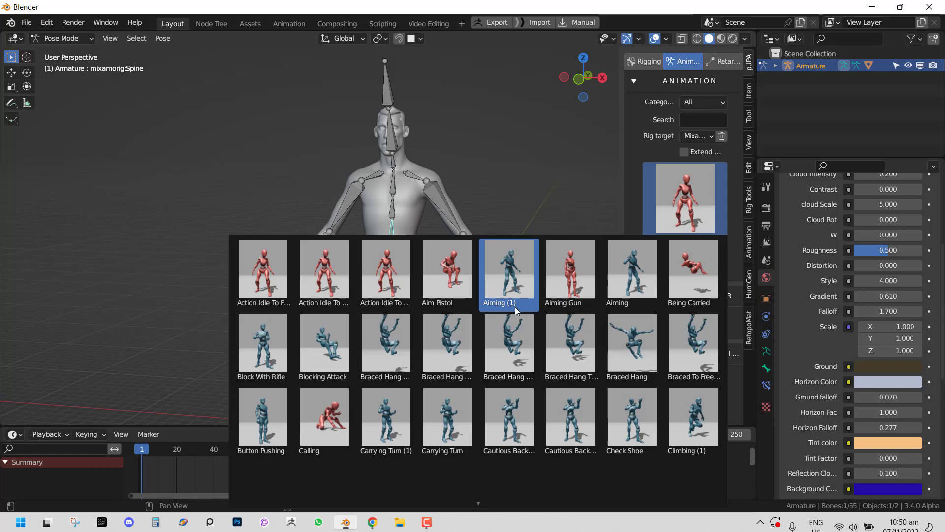
pyautogui.click(378, 283)
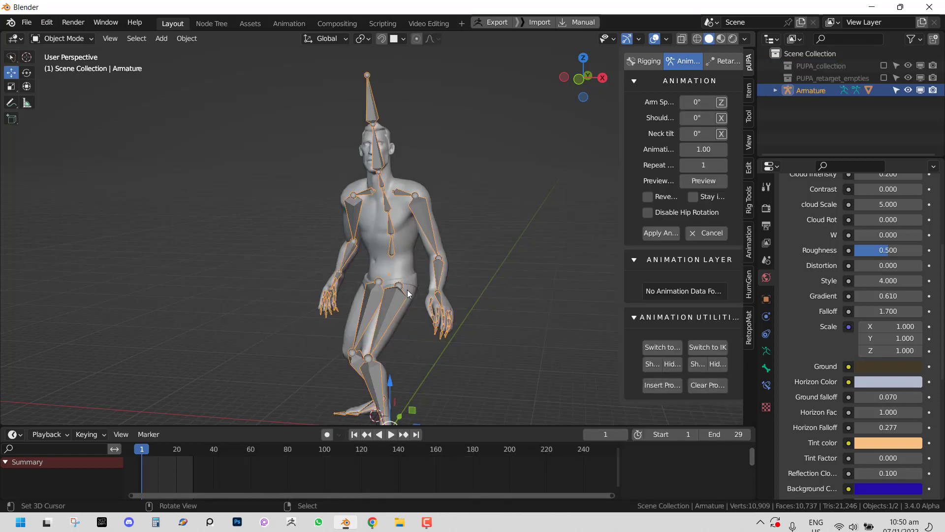
pyautogui.moveTo(486, 281)
pyautogui.mouseDown(button='middle')
pyautogui.moveTo(493, 277)
pyautogui.moveTo(469, 275)
pyautogui.moveTo(477, 266)
pyautogui.mouseUp(button='middle')
pyautogui.scroll(2, 477, 266)
pyautogui.press('space')
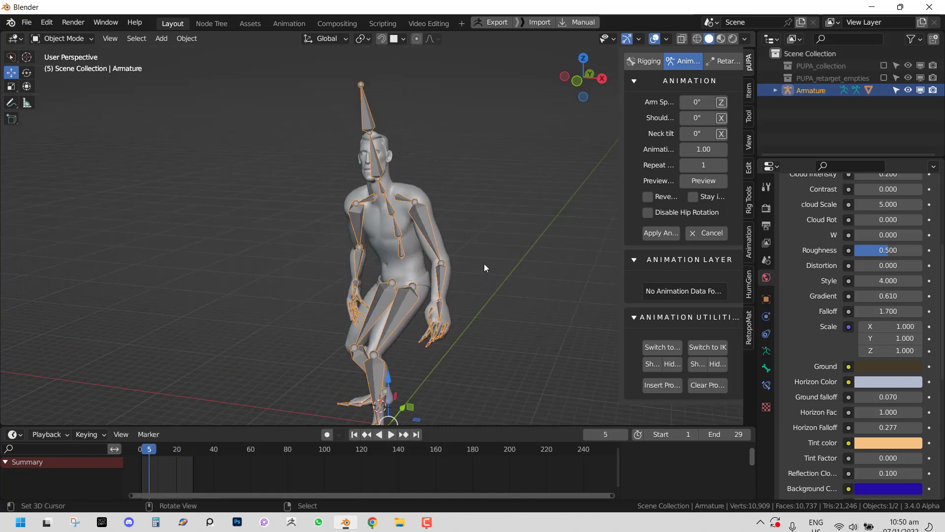
# Switch the armature to Pose Mode and widen the 3D viewport's sidebar so pUPA's adjustment labels are readable.
pyautogui.hotkey('ctrl', 'Tab')
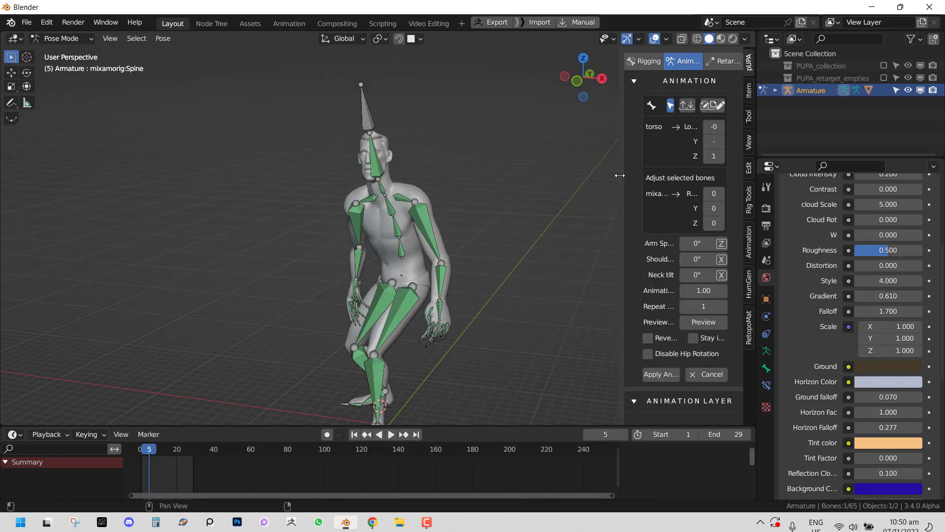
pyautogui.moveTo(623, 180); pyautogui.dragTo(544, 179)
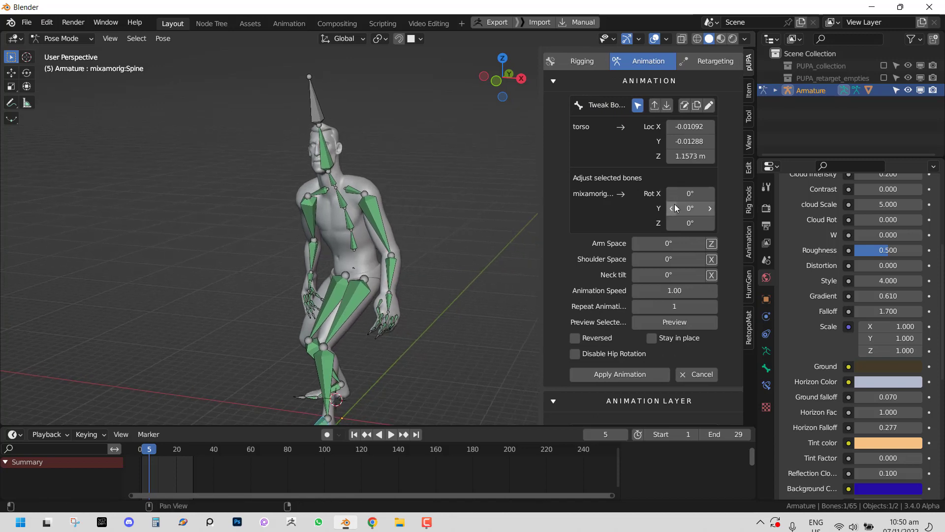
# Try changing the selected spine bone's X rotation and setting Arm Space to -15°, undoing each adjustment.
pyautogui.moveTo(686, 195); pyautogui.dragTo(653, 196)
pyautogui.hotkey('ctrl', 'z')
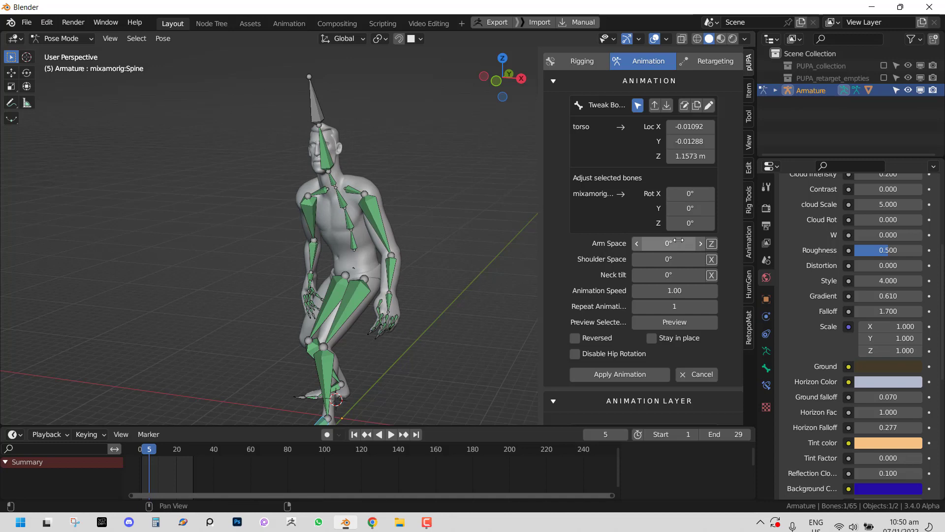
pyautogui.moveTo(678, 241)
pyautogui.mouseDown()
pyautogui.moveTo(660, 242)
pyautogui.moveTo(689, 241)
pyautogui.moveTo(679, 242)
pyautogui.mouseUp()
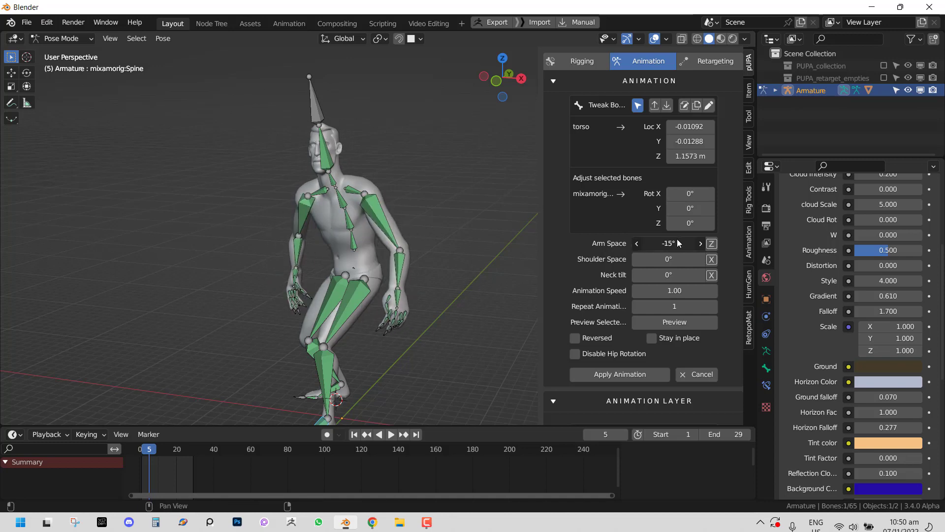
pyautogui.hotkey('ctrl', 'z')
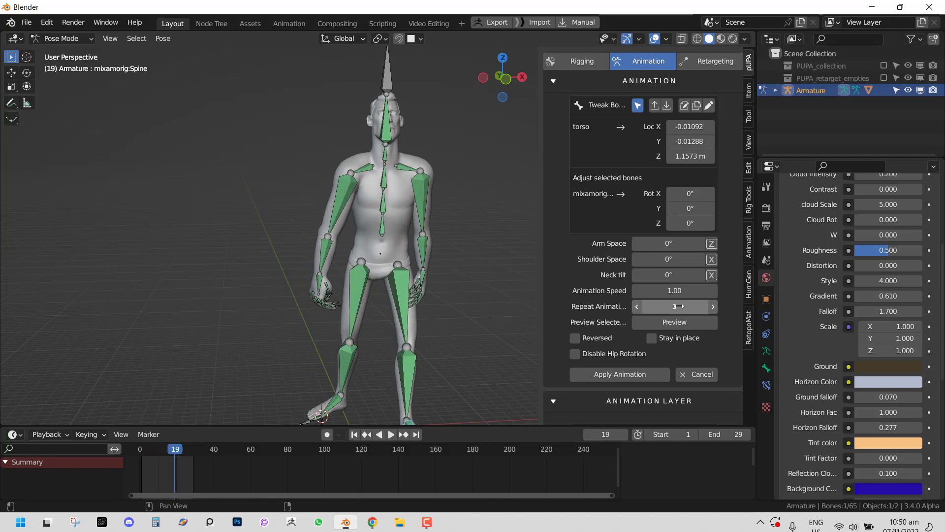
# Try repeating the animation 3 times, set the repeat count back to 1 and play the animation.
pyautogui.moveTo(679, 305); pyautogui.dragTo(699, 306)
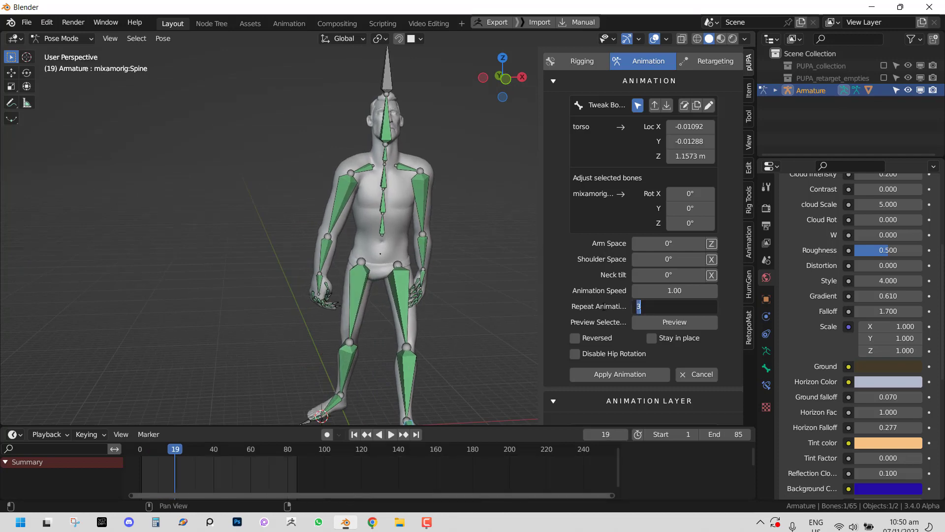
pyautogui.write('1')
pyautogui.press('Return')
pyautogui.press('space')
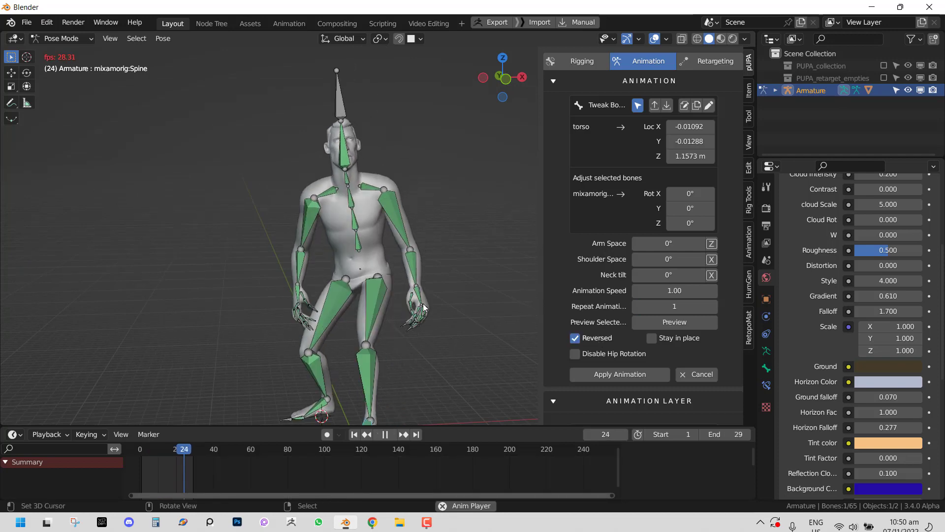
# Try Stay in place on the X, Y and Z axes, stop playback and cancel the animation preview.
pyautogui.click(678, 338)
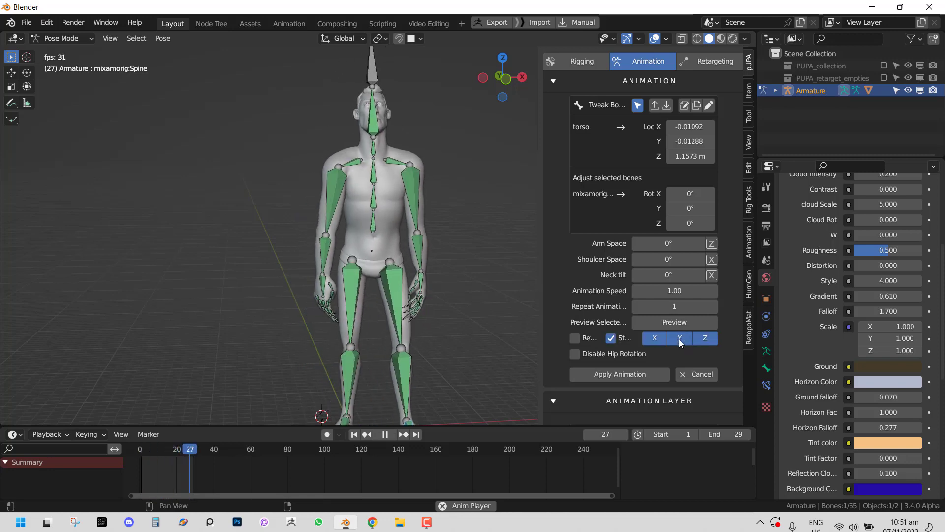
pyautogui.scroll(-4, 589, 297)
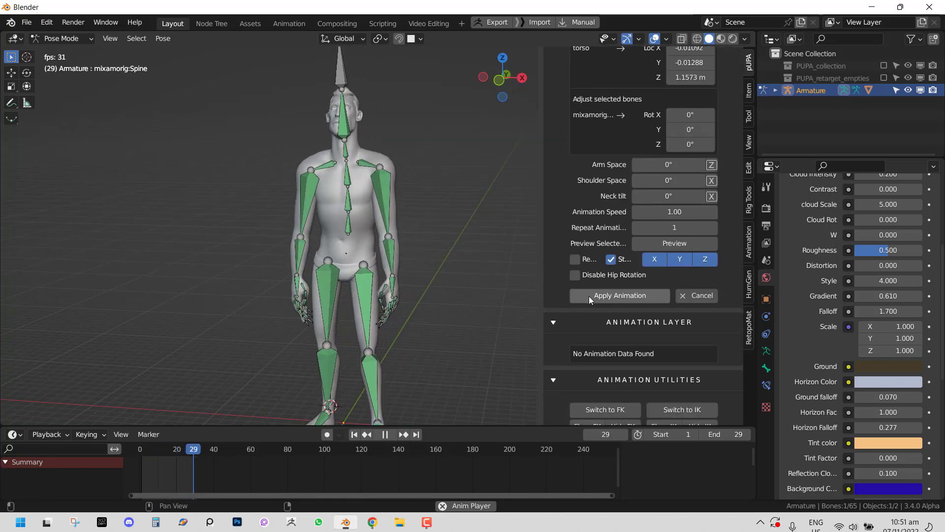
pyautogui.moveTo(329, 283); pyautogui.dragTo(287, 284, button='middle')
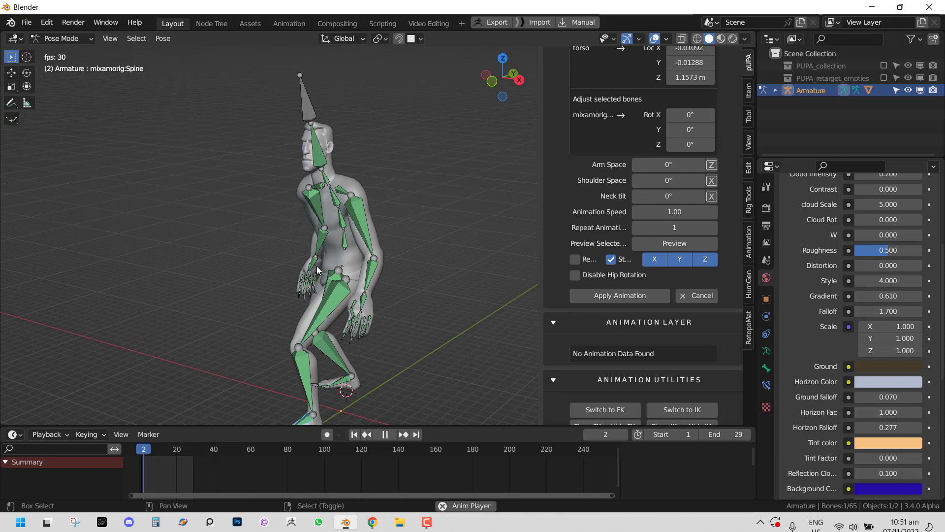
pyautogui.press('space')
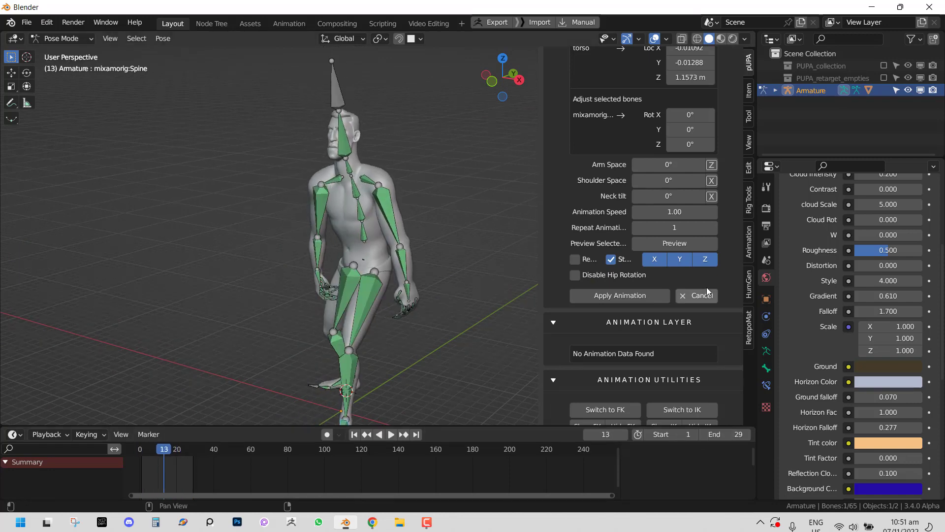
pyautogui.click(705, 295)
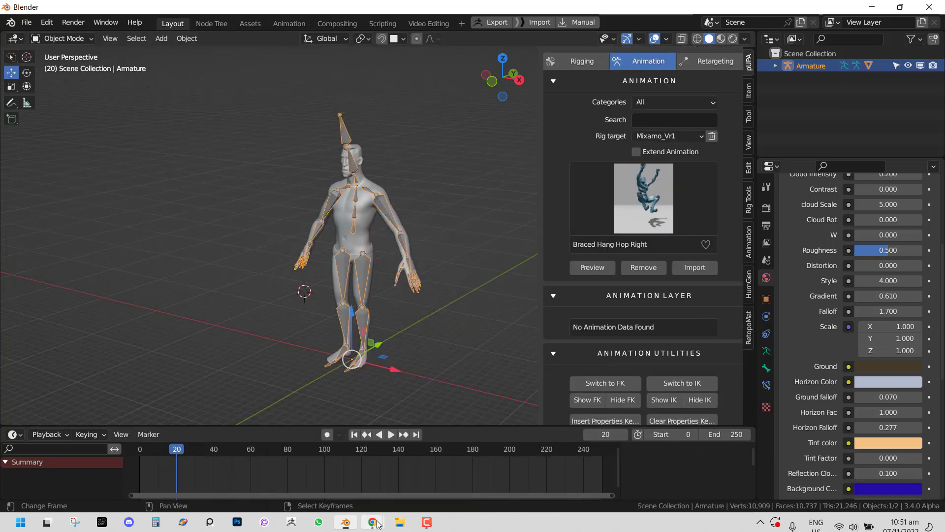
# Switch to Mixamo in Chrome, search its animations for "runnimg" and apply the blue figure's Running animation to the character.
pyautogui.moveTo(378, 524)
pyautogui.click(453, 464)
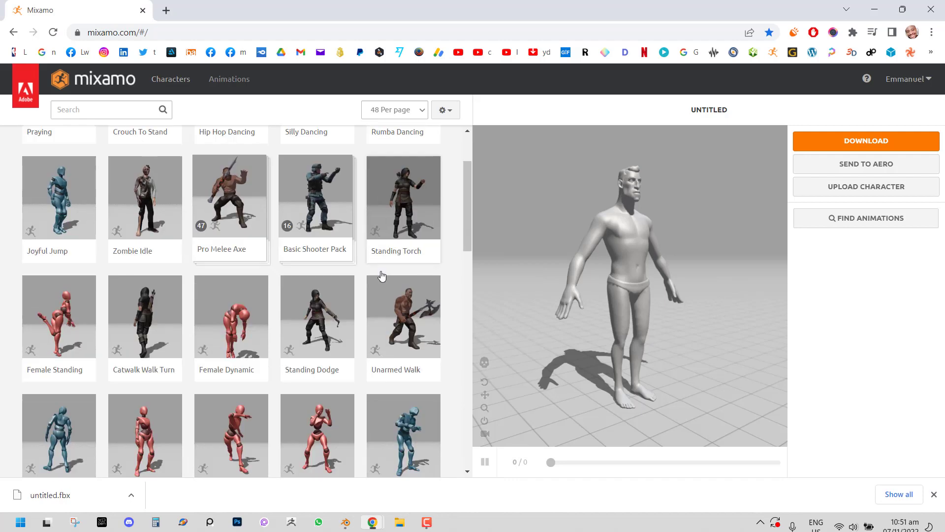
pyautogui.scroll(-1, 382, 275)
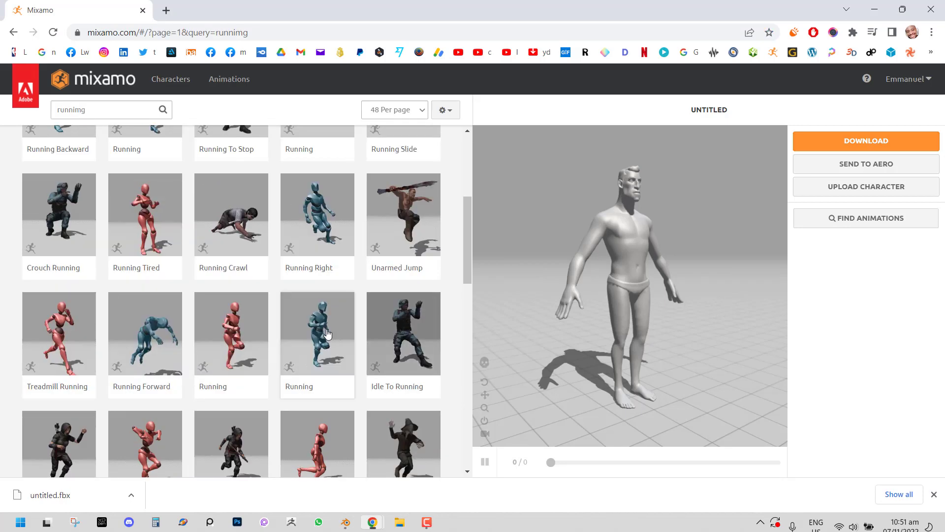
pyautogui.click(318, 335)
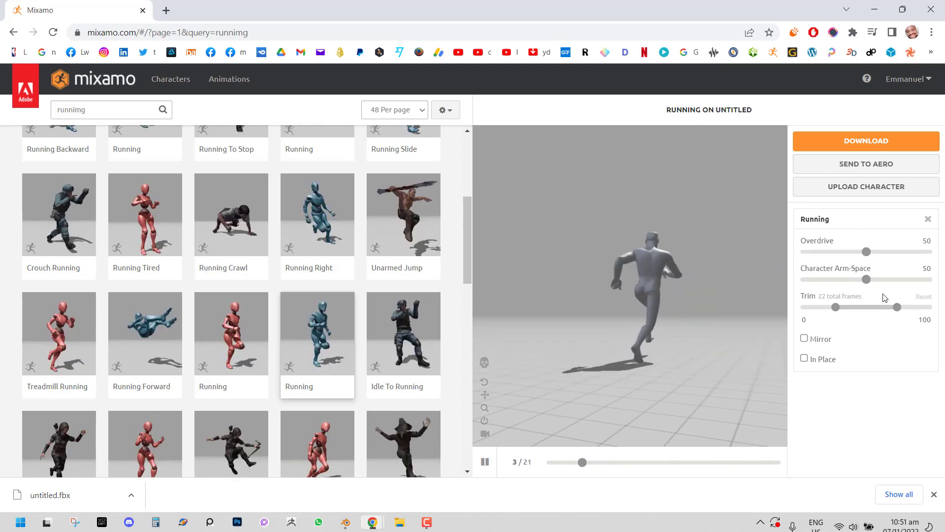
# Download the Running animation as FBX Binary without skin, at 30 frames per second and with no keyframe reduction.
pyautogui.click(866, 142)
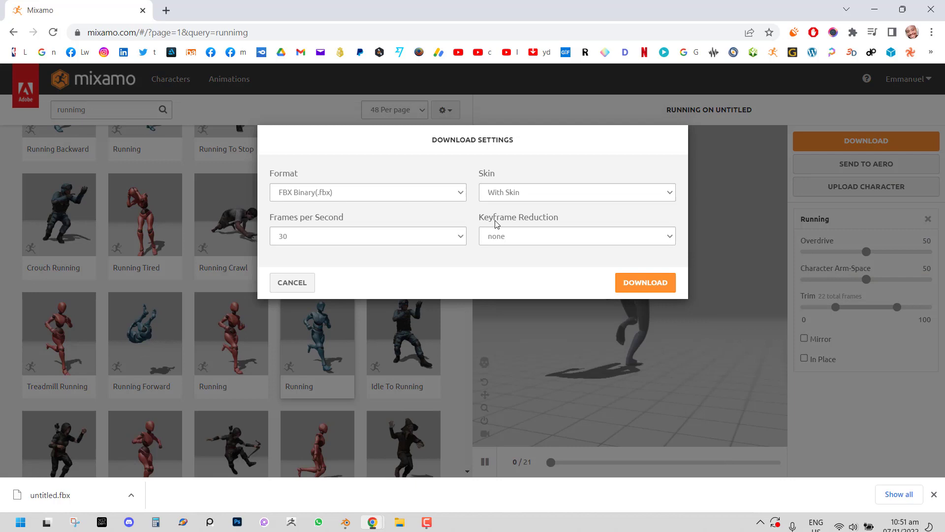
pyautogui.click(351, 236)
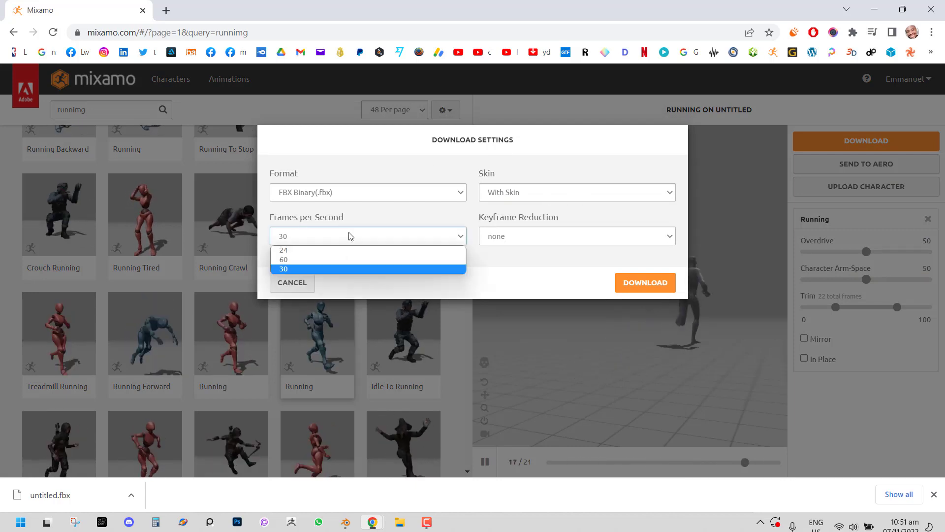
pyautogui.click(516, 197)
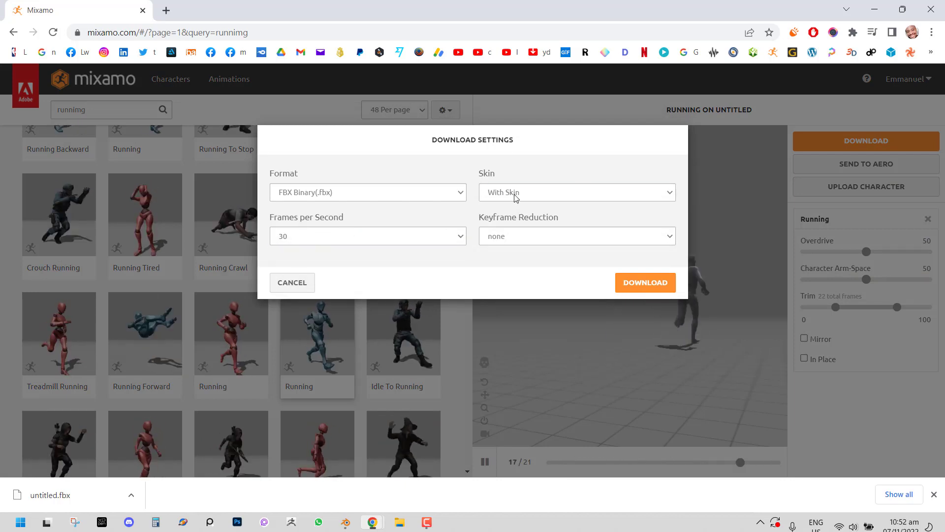
pyautogui.click(541, 193)
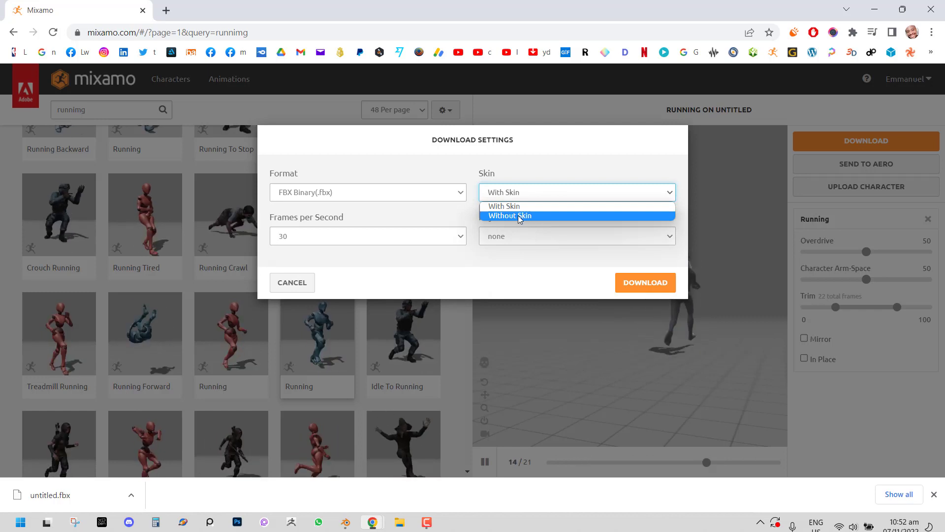
pyautogui.click(519, 217)
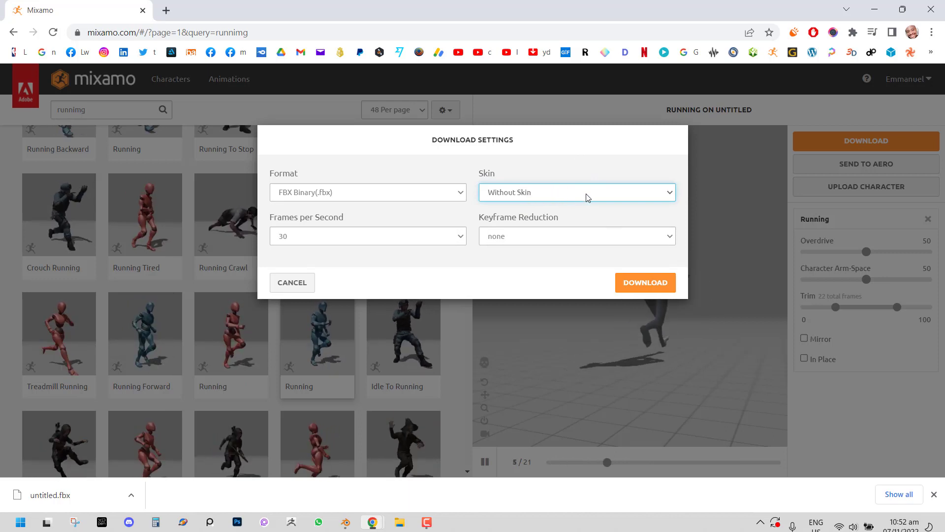
pyautogui.click(542, 238)
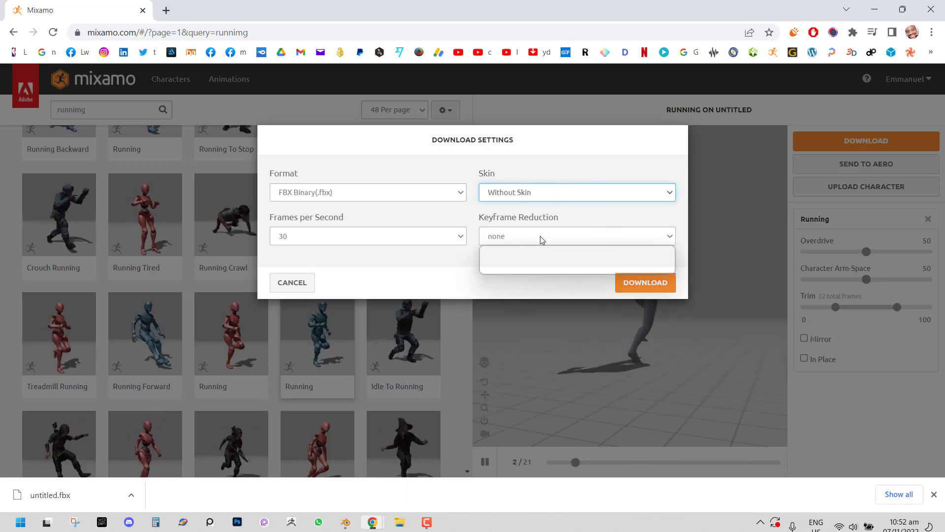
pyautogui.click(610, 249)
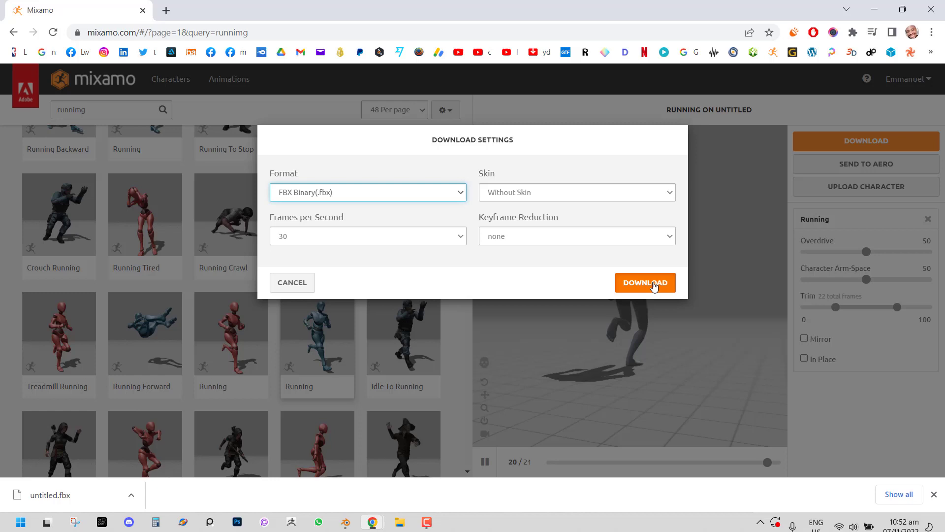
pyautogui.click(653, 283)
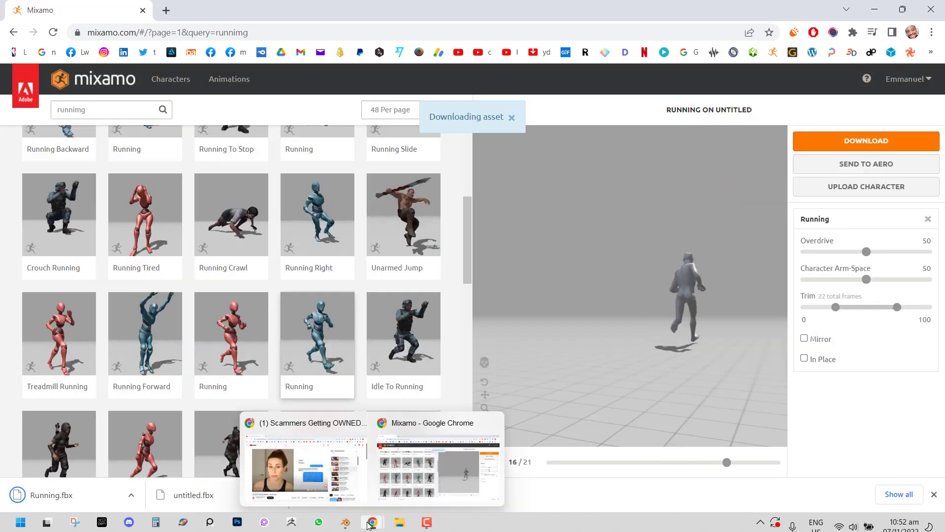
# Switch back to Blender and set pUPA's animation rig target to Mixamo_Vr2.
pyautogui.click(346, 522)
pyautogui.moveTo(400, 285); pyautogui.dragTo(427, 279, button='middle')
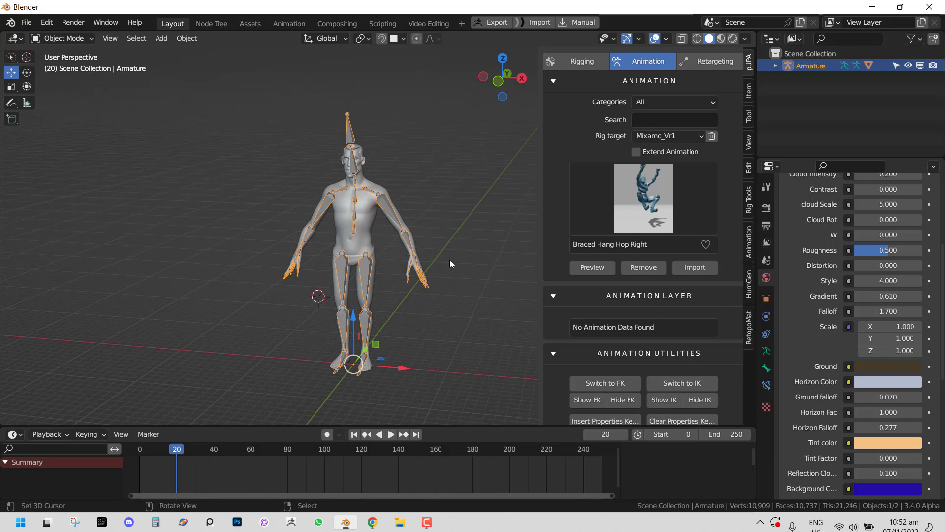
pyautogui.click(676, 136)
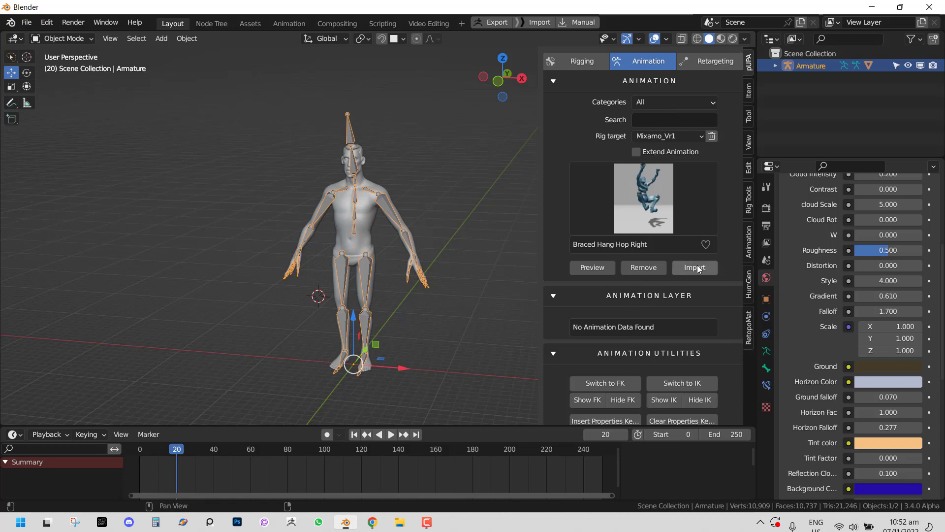
pyautogui.click(674, 137)
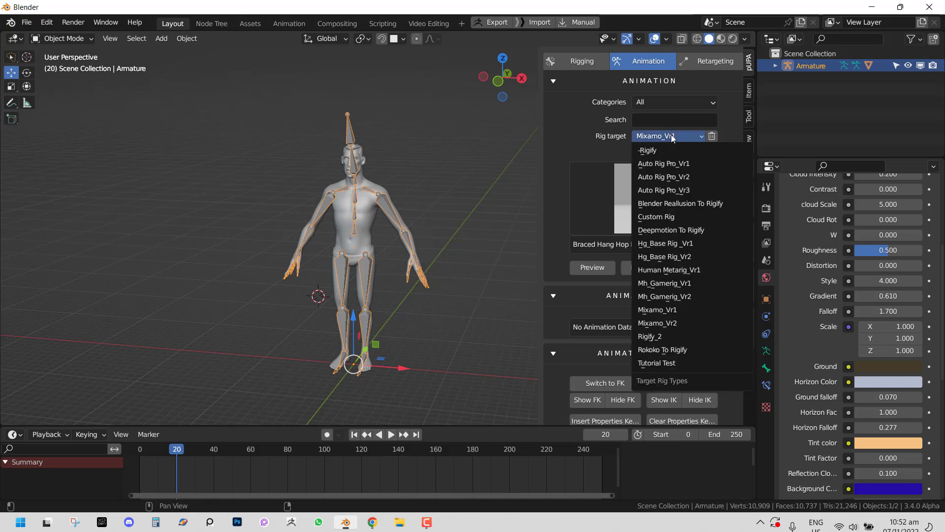
pyautogui.click(684, 309)
pyautogui.moveTo(353, 272); pyautogui.dragTo(320, 264, button='middle')
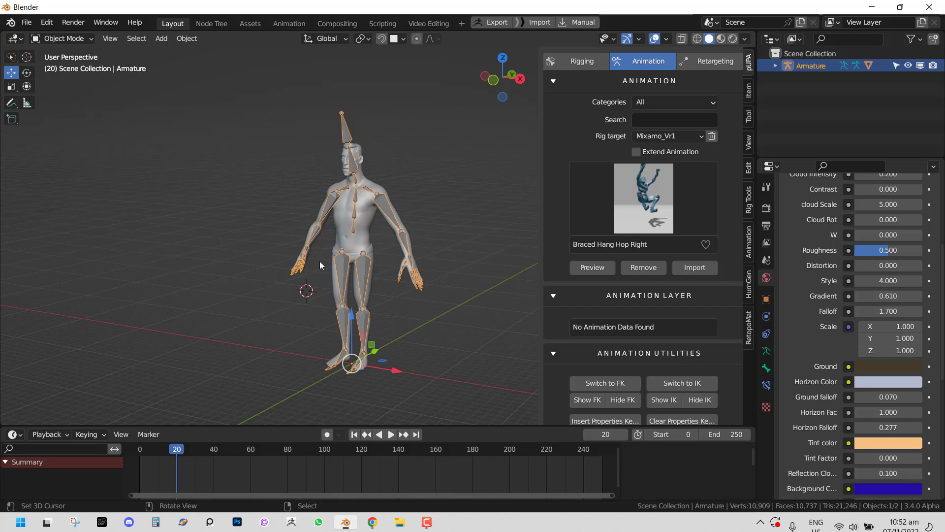
pyautogui.click(693, 137)
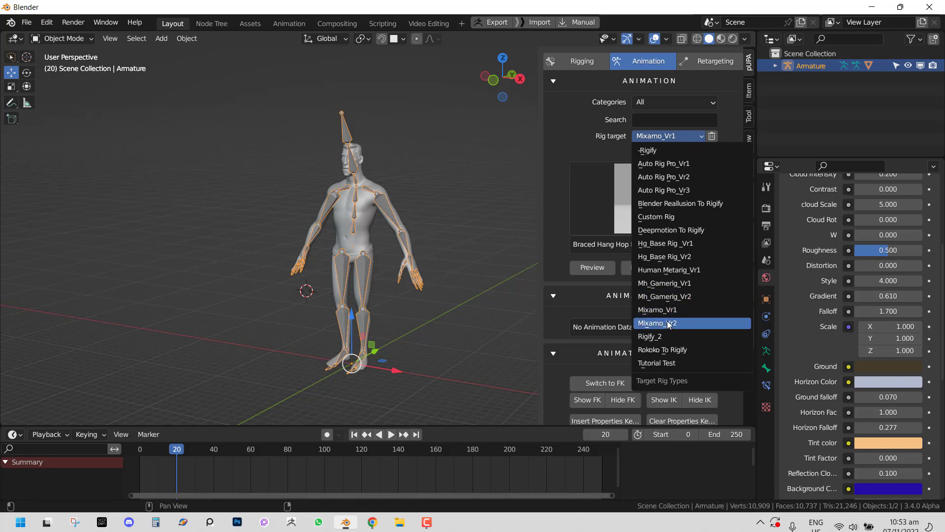
pyautogui.click(683, 321)
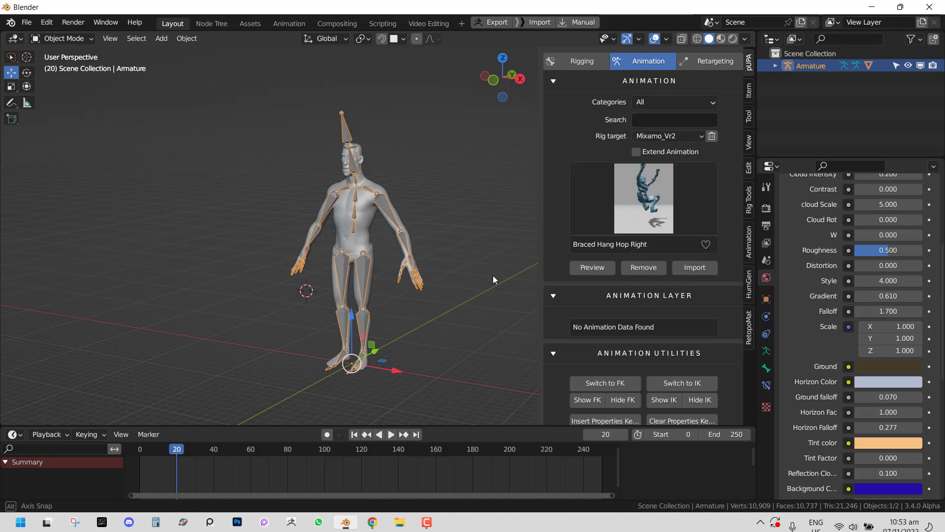
pyautogui.moveTo(493, 276); pyautogui.dragTo(512, 266, button='middle')
pyautogui.click(677, 137)
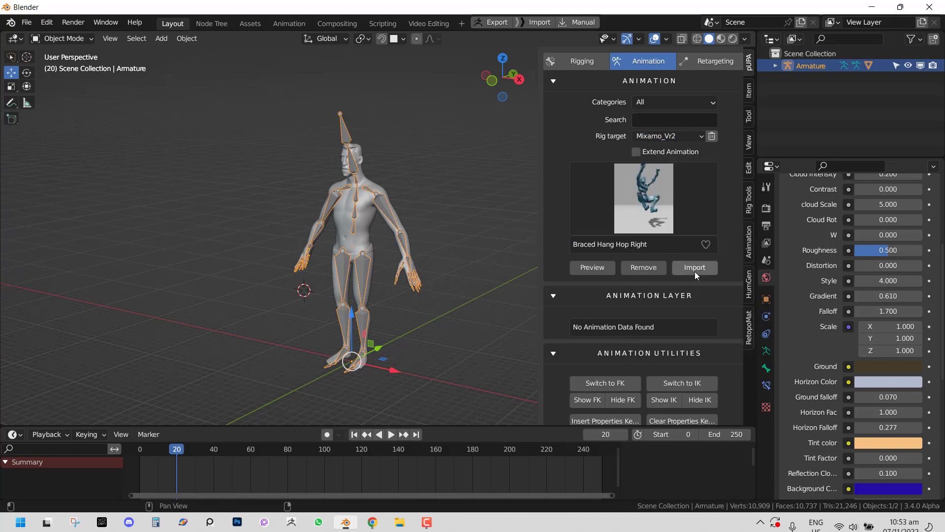
# Import Running.fbx from the Downloads folder with pUPA and load its preview onto the character.
pyautogui.click(694, 268)
pyautogui.click(117, 271)
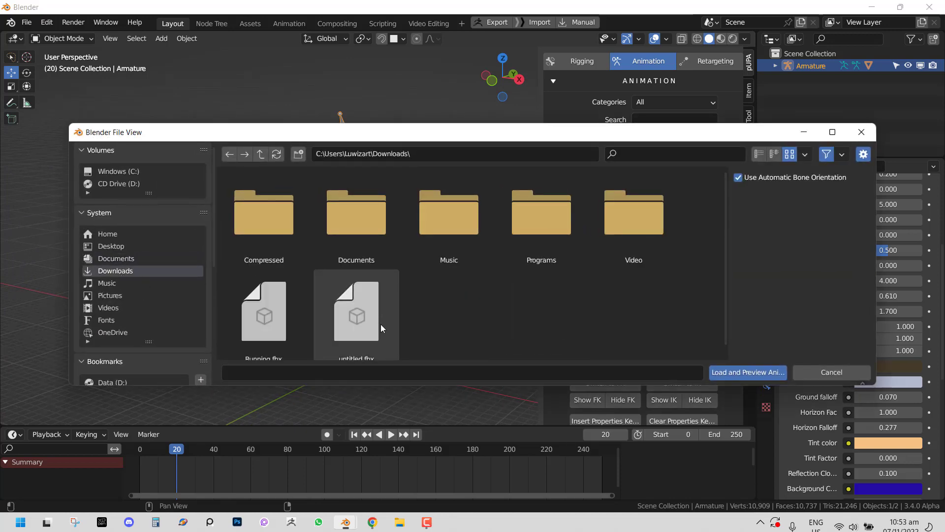
pyautogui.scroll(-1, 381, 325)
pyautogui.doubleClick(283, 321)
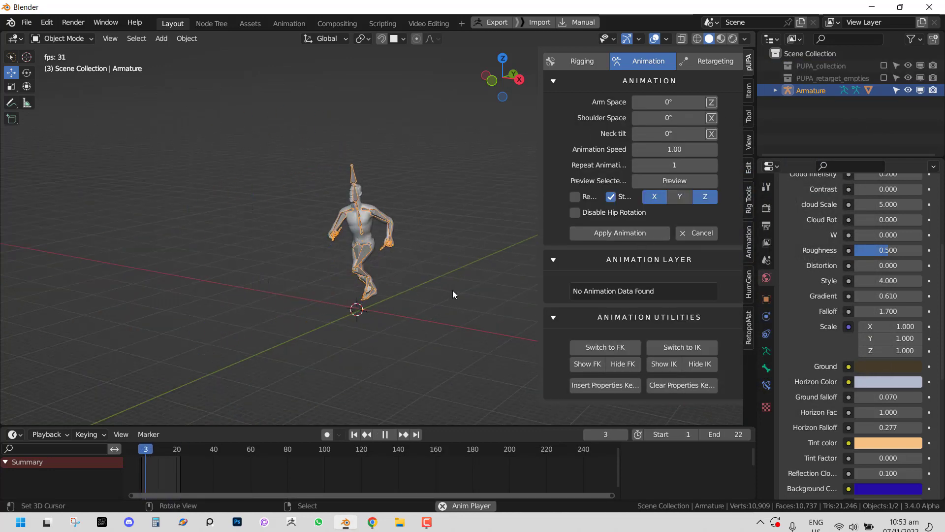
# Stop the running animation's playback and switch the armature to Pose Mode.
pyautogui.moveTo(453, 291); pyautogui.dragTo(406, 256, button='middle')
pyautogui.scroll(1, 402, 293)
pyautogui.scroll(2, 389, 249)
pyautogui.press('space')
pyautogui.hotkey('ctrl', 'Tab')
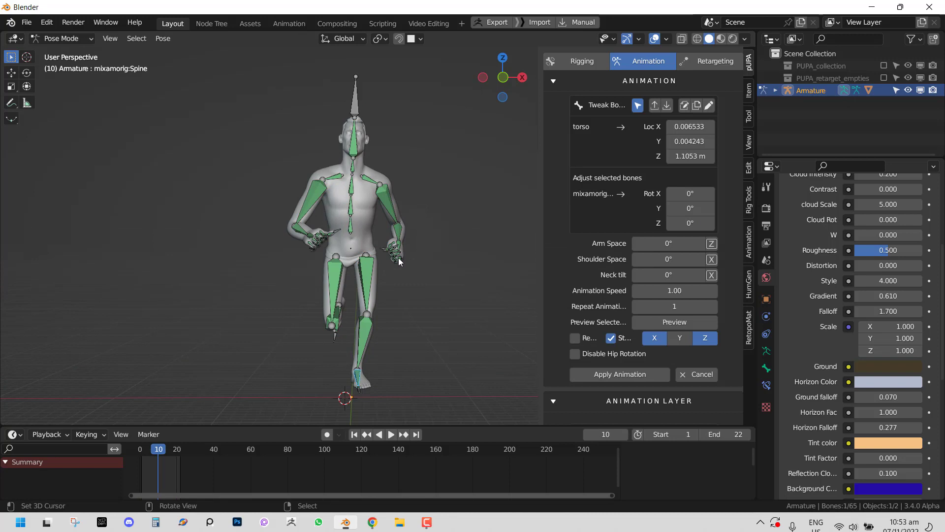
# Select both arms with their hands, invert the selection, and preview the running animation on only the remaining bones.
pyautogui.moveTo(404, 261); pyautogui.dragTo(386, 192)
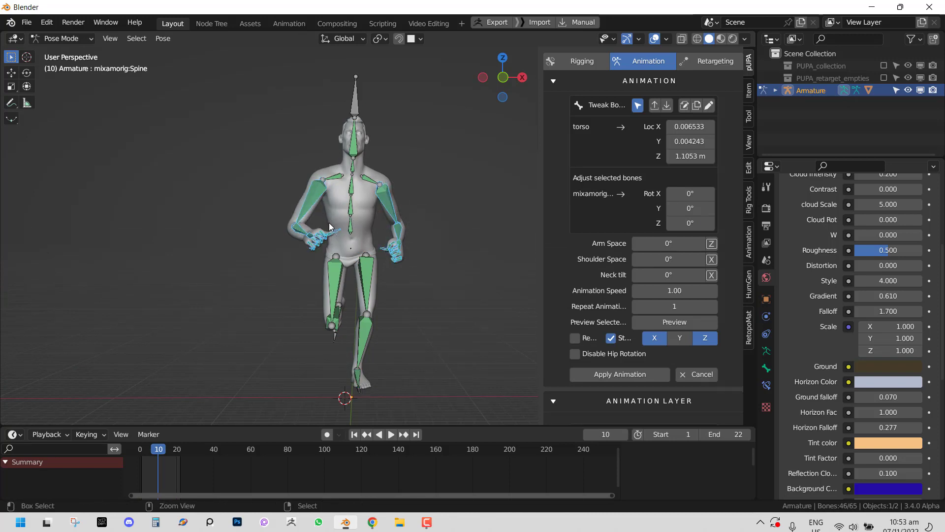
pyautogui.hotkey('ctrl', 'i')
pyautogui.moveTo(410, 264); pyautogui.dragTo(374, 284, button='middle')
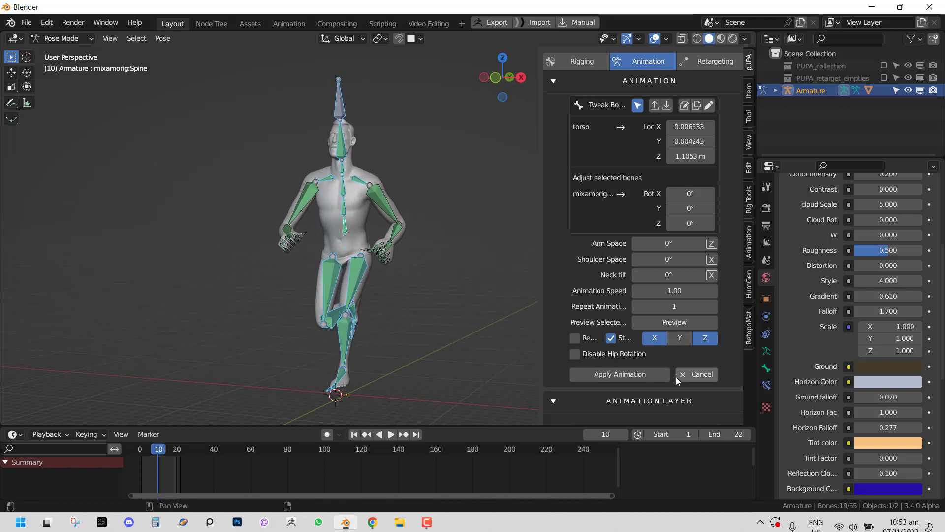
pyautogui.click(673, 323)
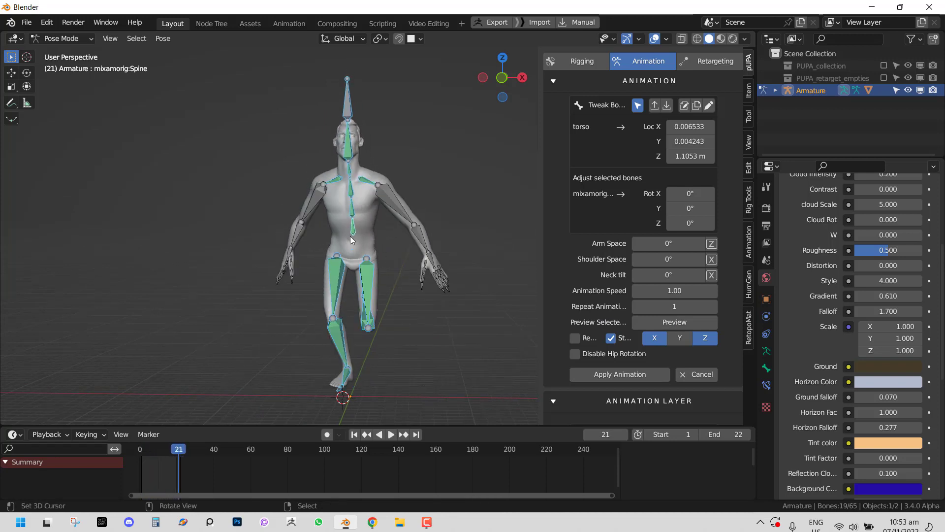
# Select the whole left arm and hand, invert the selection, and preview the running animation on every other bone.
pyautogui.click(307, 264)
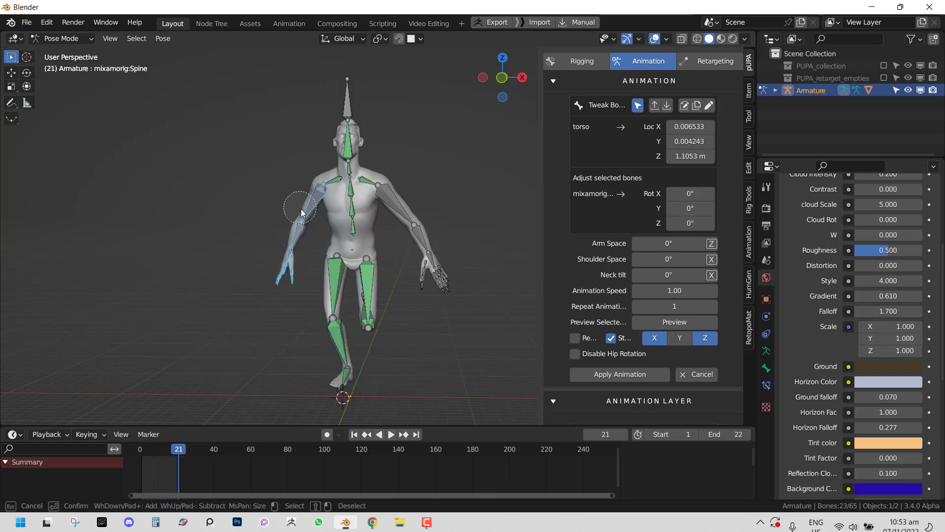
pyautogui.press('c')
pyautogui.moveTo(448, 284); pyautogui.dragTo(409, 220)
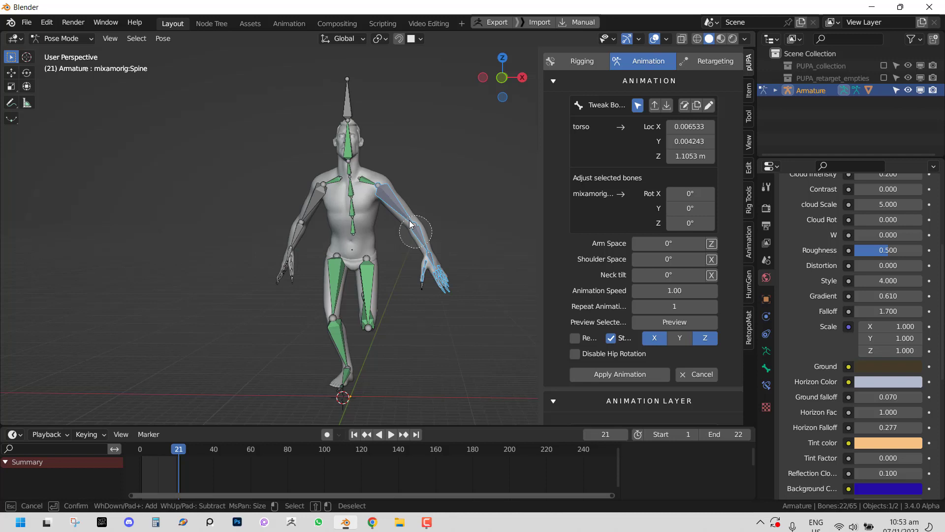
pyautogui.hotkey('ctrl', 'i')
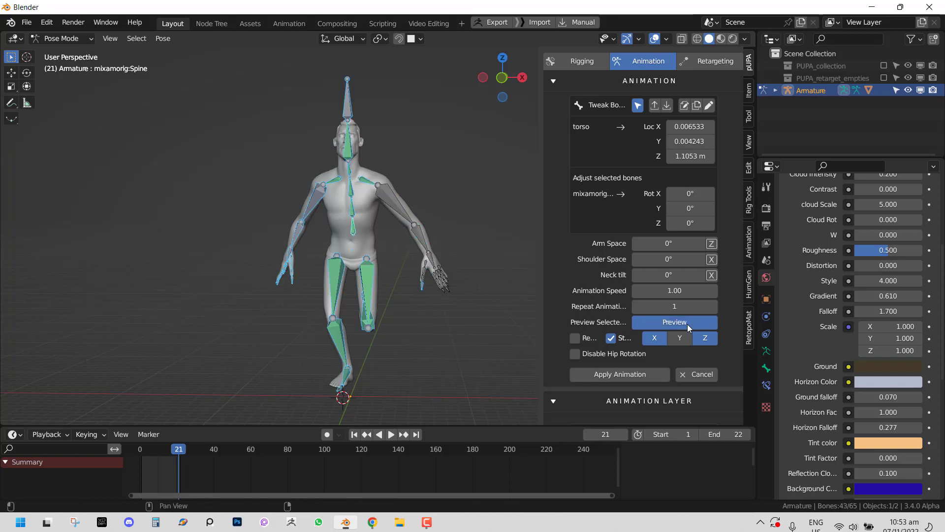
pyautogui.click(676, 322)
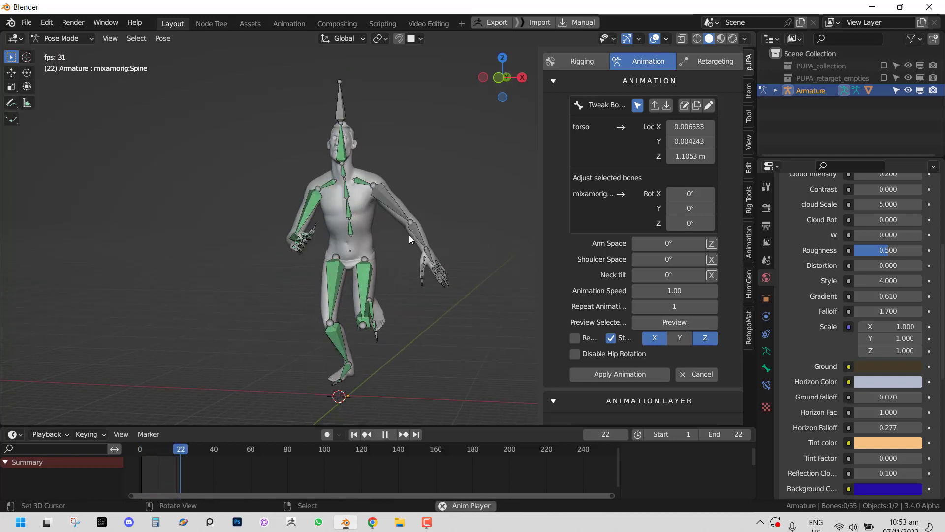
# Pause playback and rotate the left upper arm and forearm so the arm hangs closer to the body.
pyautogui.press('Escape')
pyautogui.click(402, 204)
pyautogui.press('r')
pyautogui.click(402, 233)
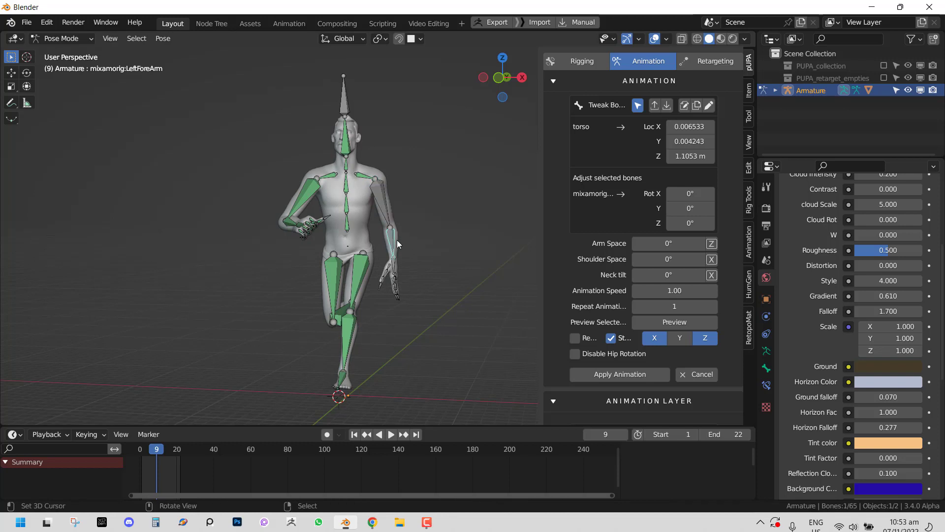
pyautogui.press('r')
pyautogui.press('r')
pyautogui.click(372, 251)
# Rotate the left hand freely to finish the arm pose, and play the animation briefly to check it.
pyautogui.click(395, 266)
pyautogui.press('r')
pyautogui.press('r')
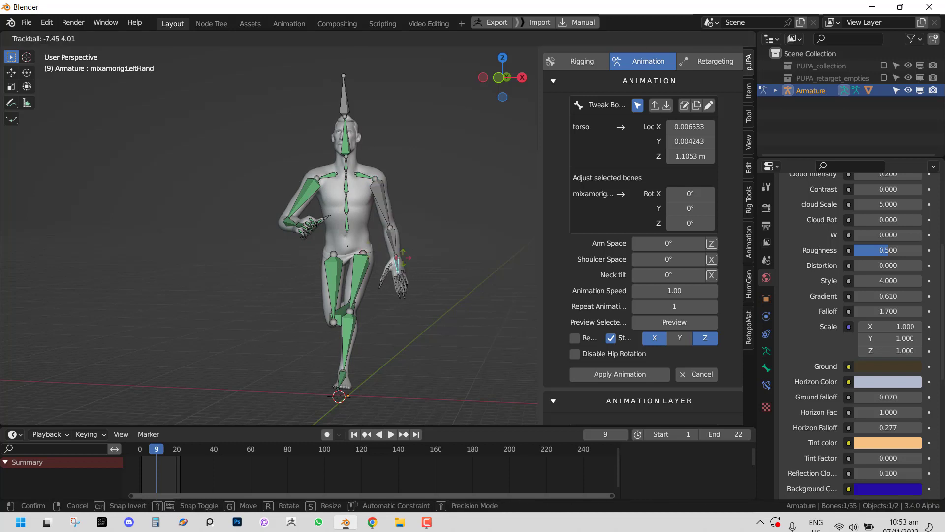
pyautogui.click(407, 270)
pyautogui.press('space')
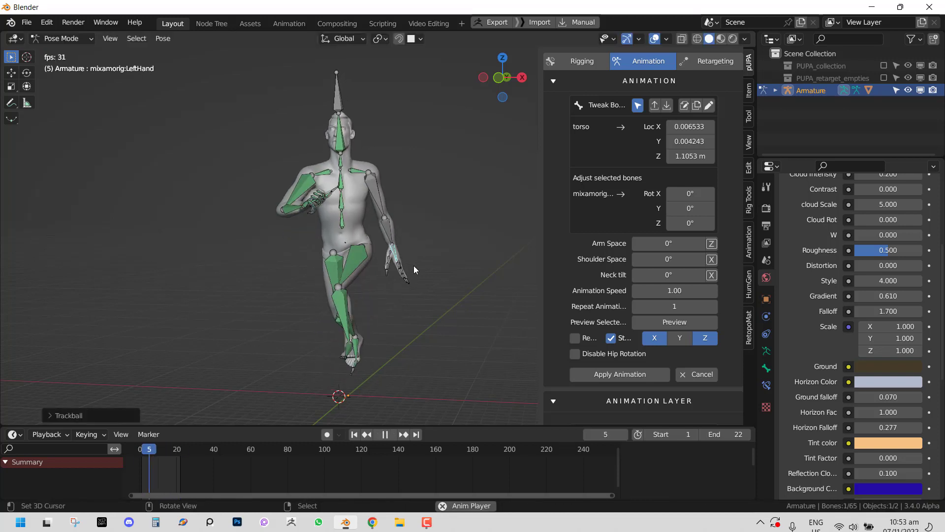
pyautogui.press('space')
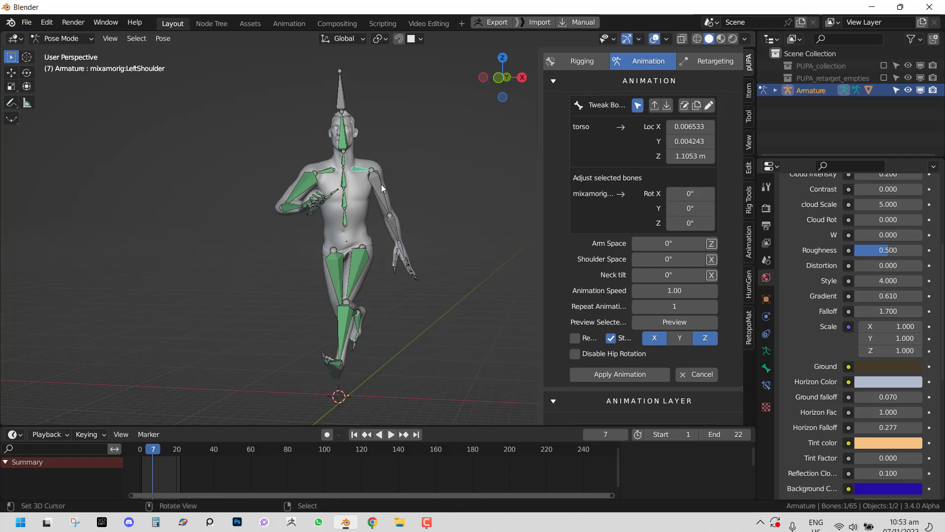
# Preview the running animation on all bones except the posed left arm and shoulder, and watch it play with nothing selected.
pyautogui.click(418, 278)
pyautogui.rightClick(419, 281)
pyautogui.hotkey('ctrl', 'i')
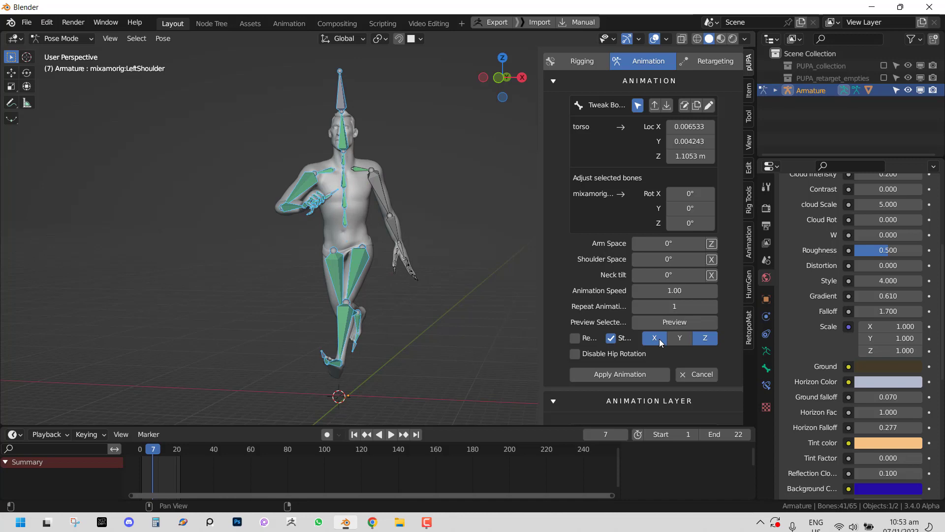
pyautogui.click(667, 323)
pyautogui.press('space')
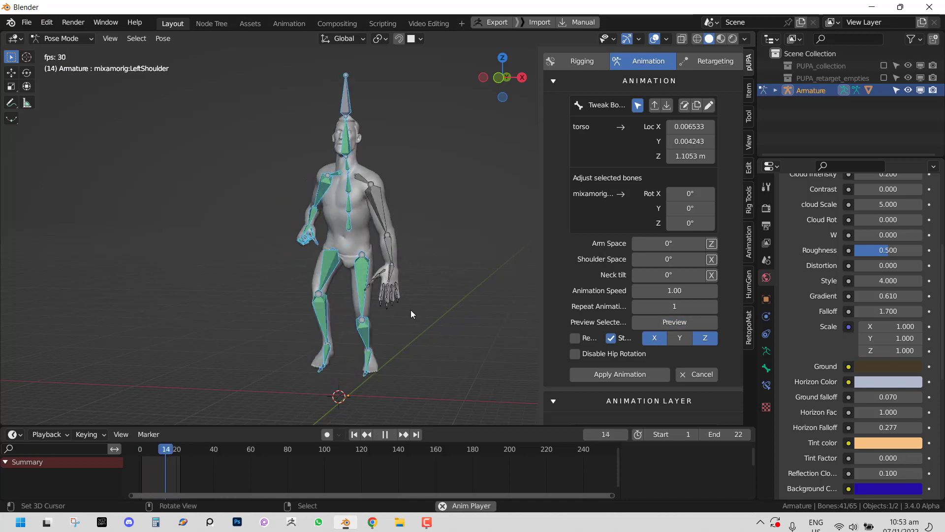
pyautogui.hotkey('alt', 'a')
pyautogui.moveTo(370, 271); pyautogui.dragTo(314, 265, button='middle')
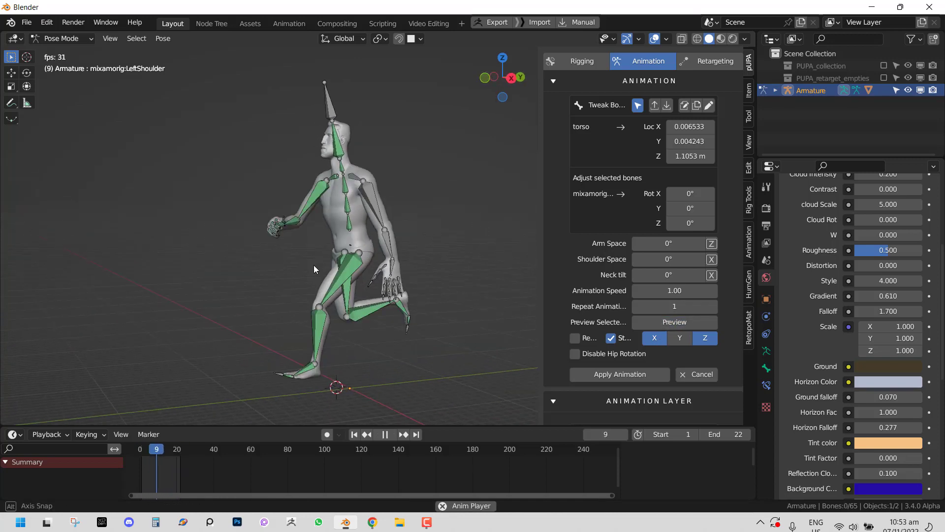
# Set the running animation's speed to 0.7.
pyautogui.click(684, 290)
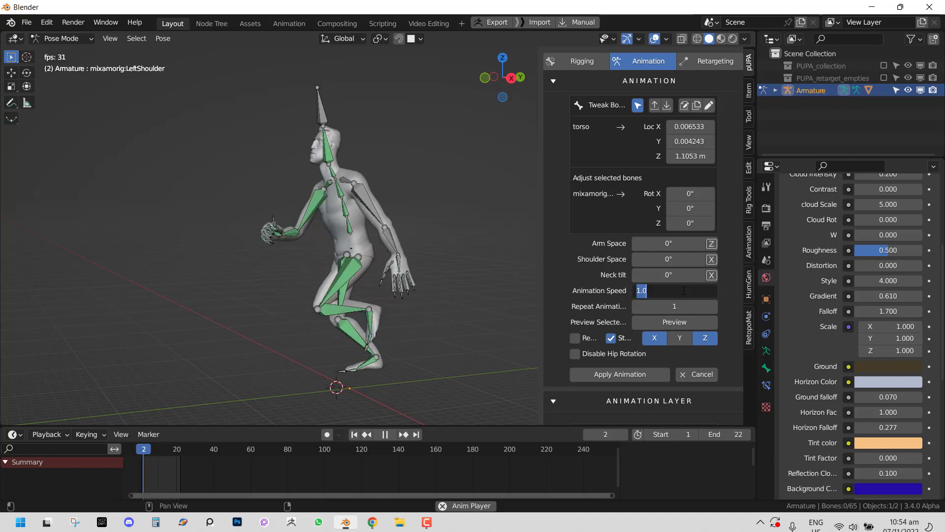
pyautogui.write('.7')
pyautogui.press('Return')
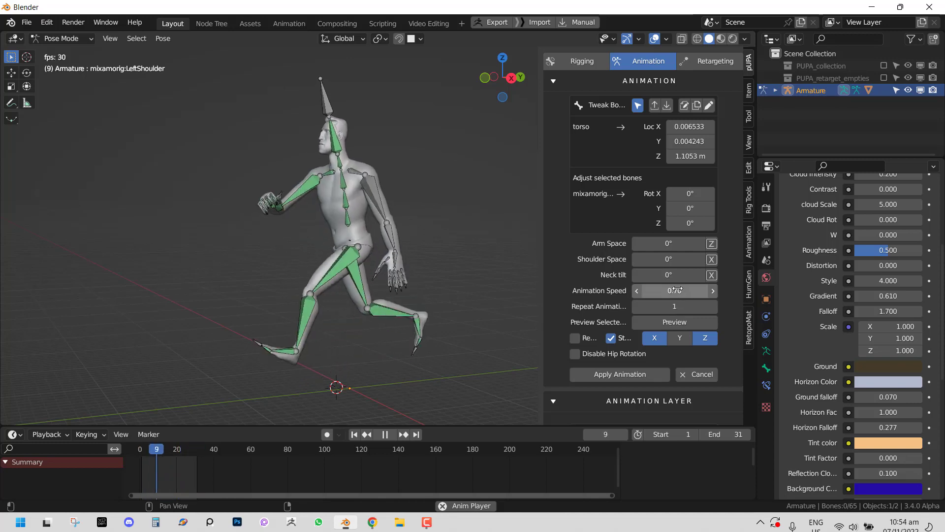
# Change the animation speed to 0.90 and review the playing run from another angle.
pyautogui.doubleClick(683, 291)
pyautogui.write('.9')
pyautogui.press('Return')
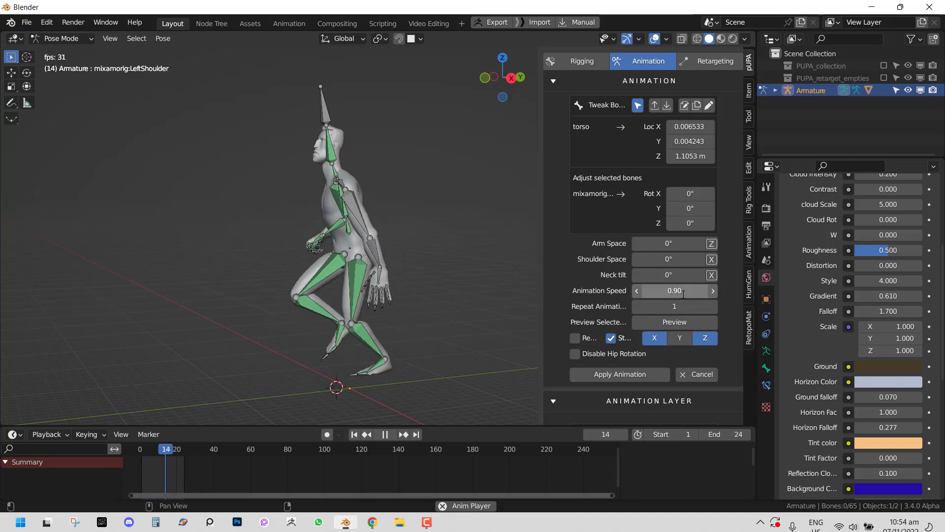
pyautogui.moveTo(358, 317); pyautogui.dragTo(394, 302, button='middle')
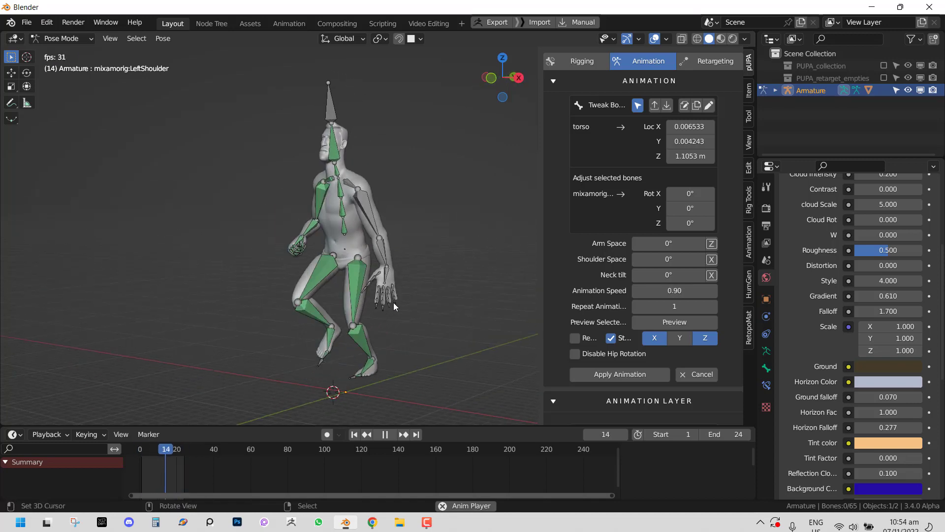